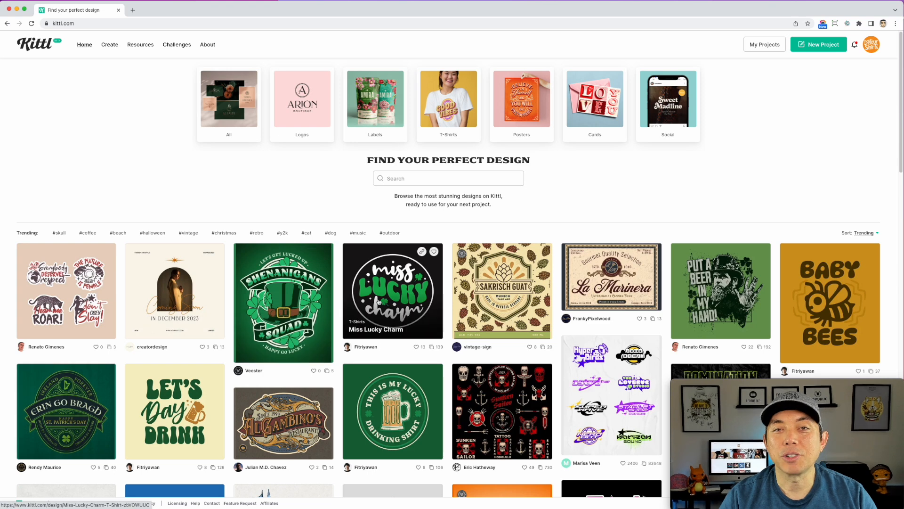
- Browse the trending designs on the home page and open the current design challenges
scroll(436, 309, "down", 5)
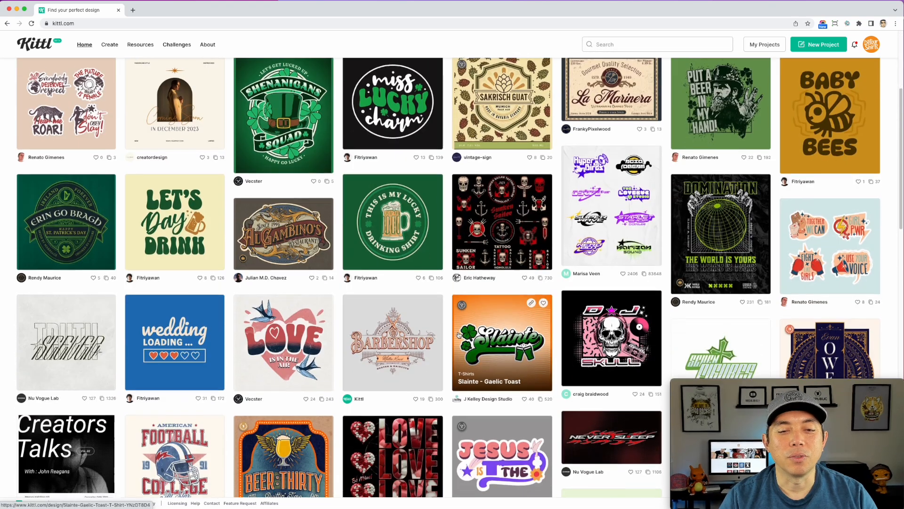
scroll(458, 333, "down", 5)
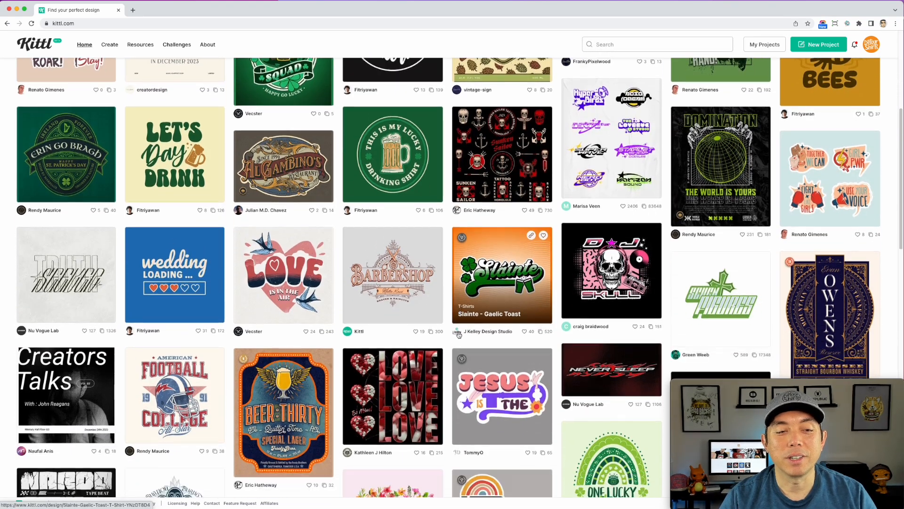
scroll(458, 332, "down", 5)
scroll(458, 332, "up", 15)
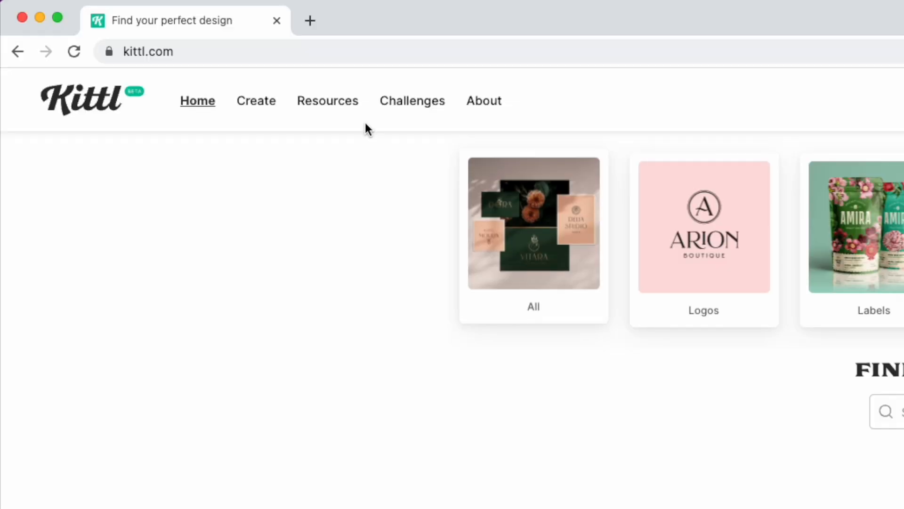
mouse_move(171, 47)
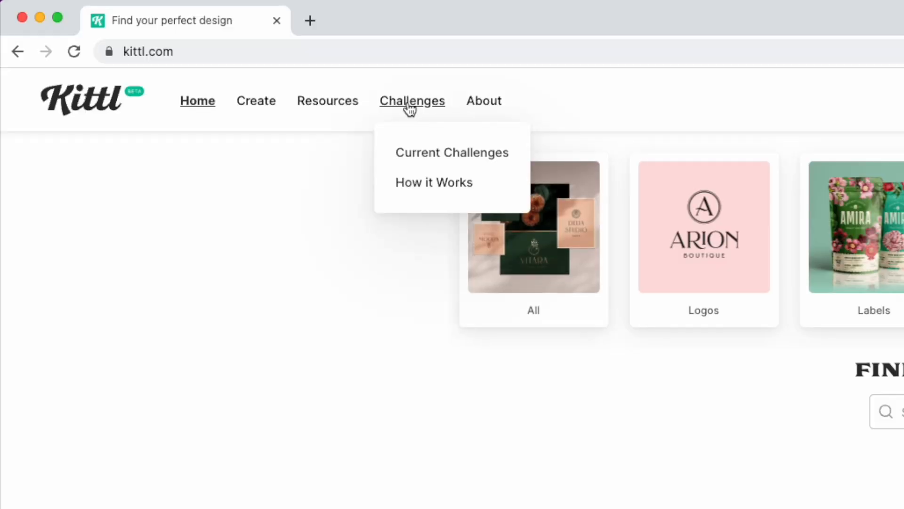
left_click(409, 159)
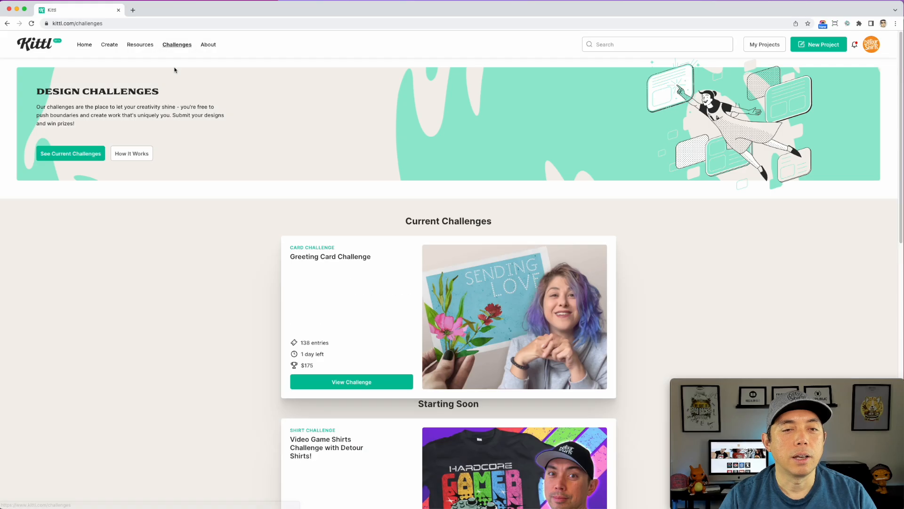
- View the Video Game Shirts Challenge with Detour Shirts and look through the Detour Shirts downloads page
scroll(545, 279, "down", 5)
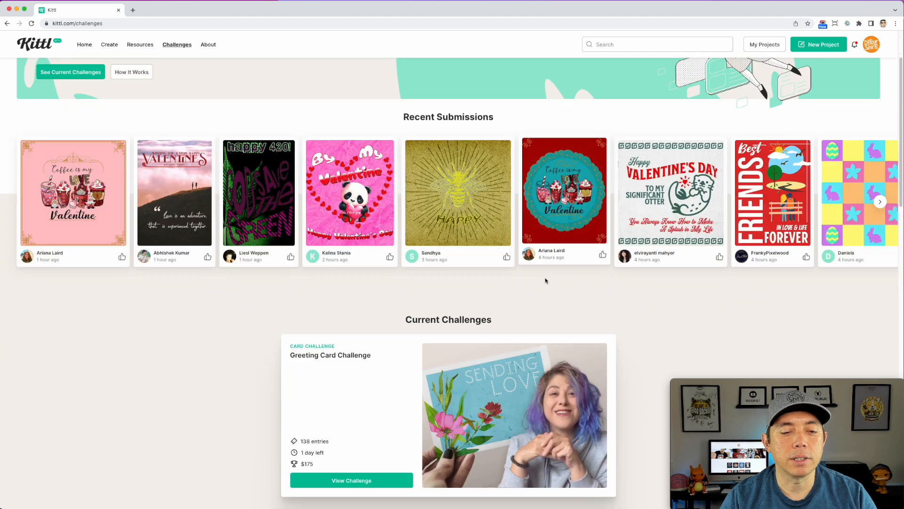
scroll(643, 297, "down", 8)
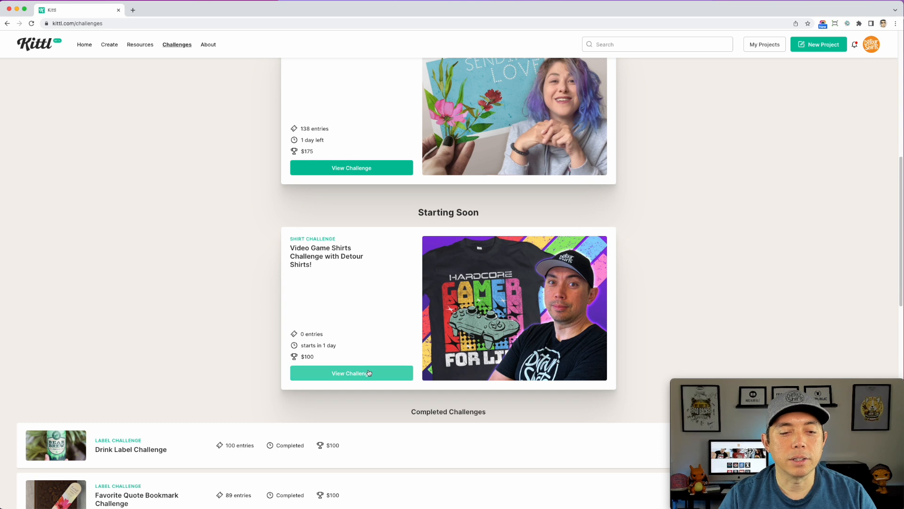
scroll(326, 329, "down", 1)
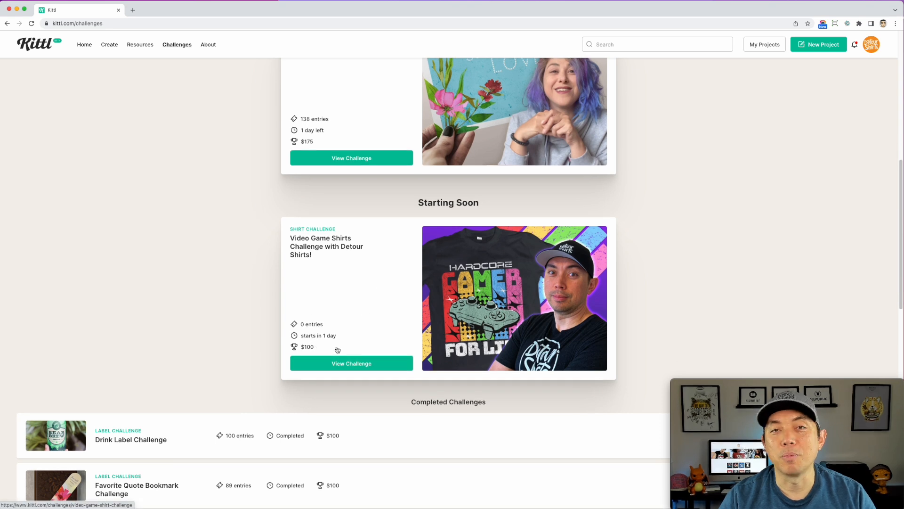
left_click(355, 371)
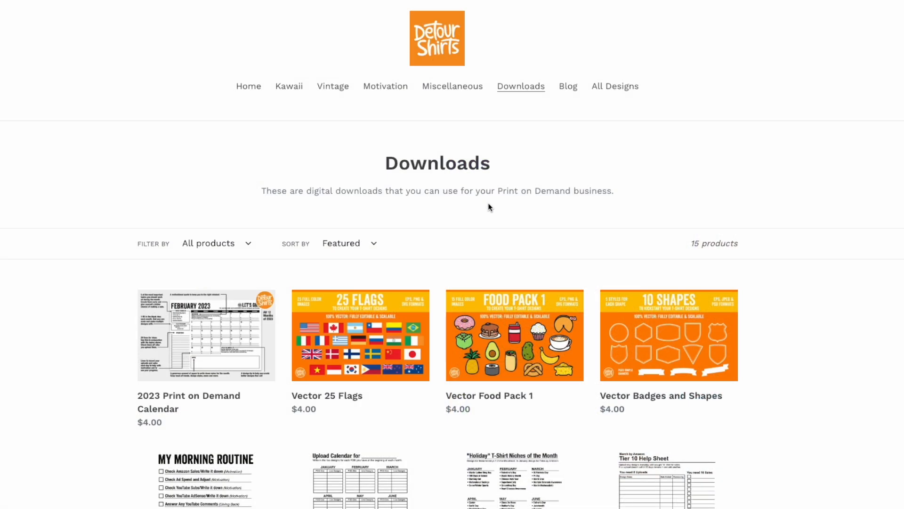
scroll(488, 206, "down", 4)
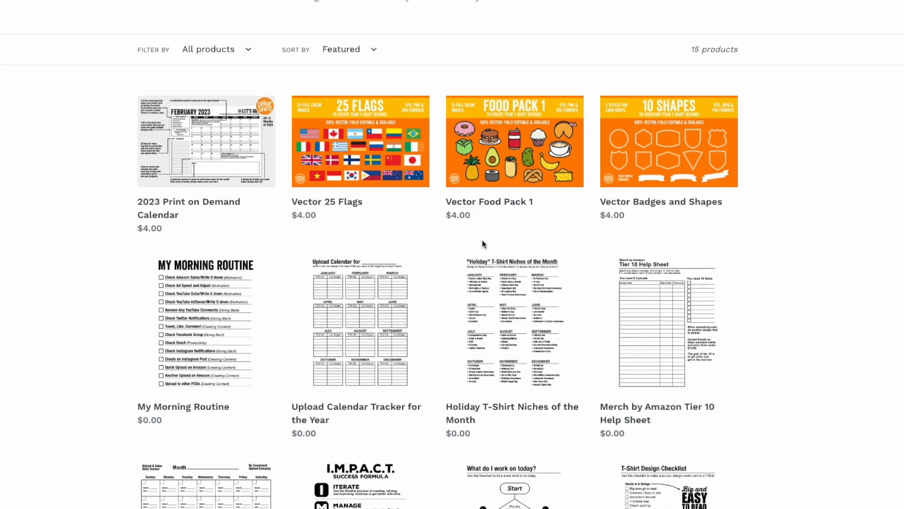
scroll(483, 244, "down", 6)
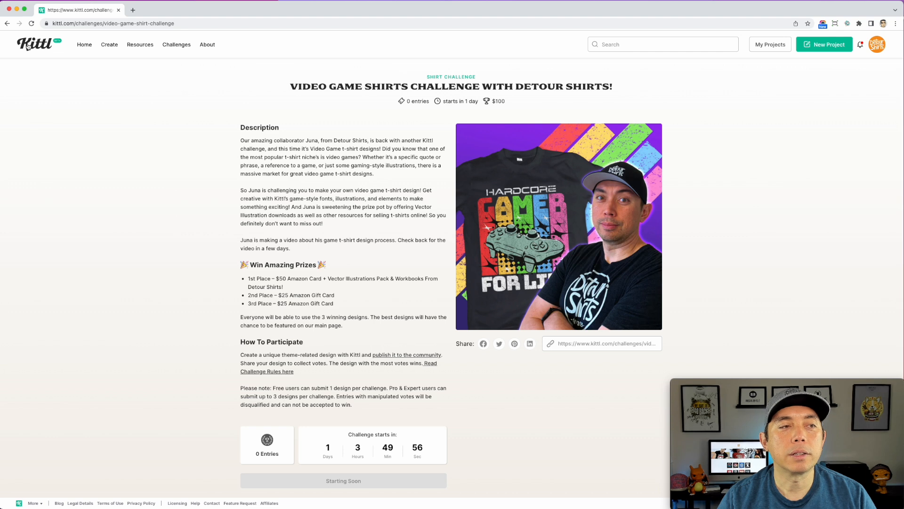
- Search the home page designs for "video games" and view the Hardcore Gamer For Life T-shirt design template
left_click(82, 44)
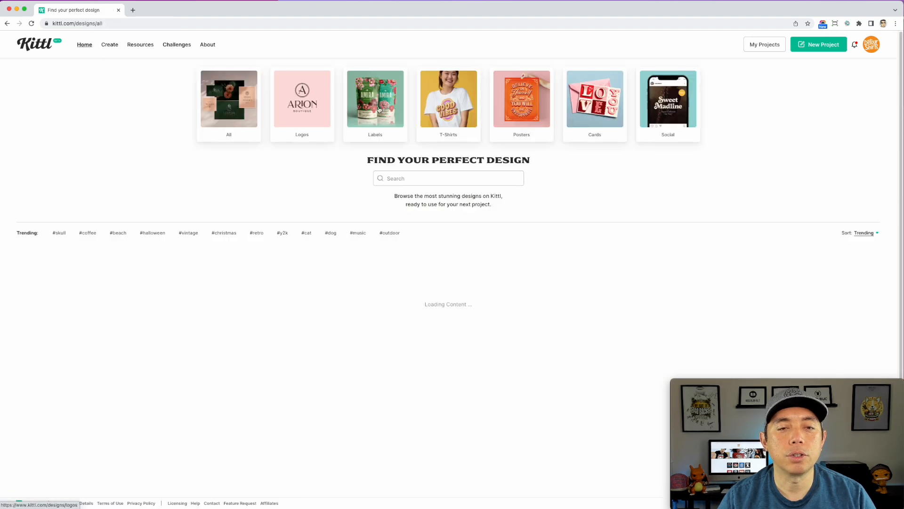
left_click(416, 179)
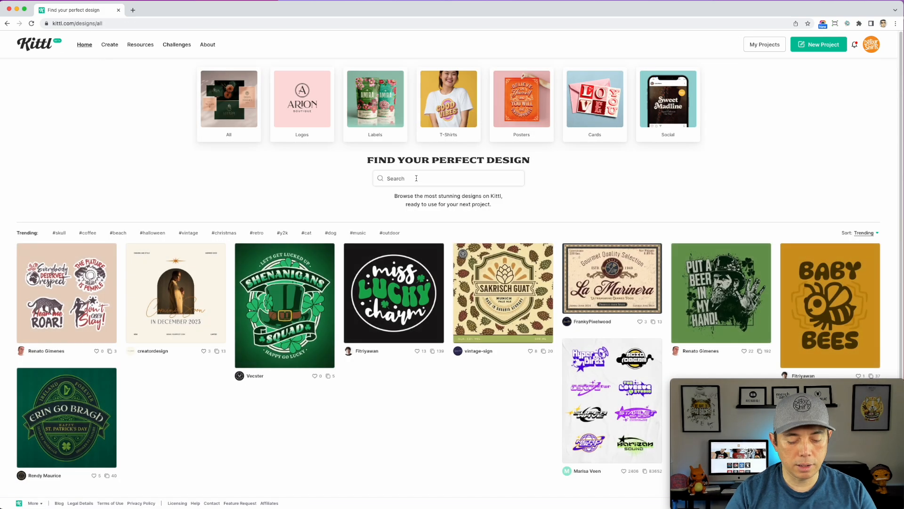
type("video g")
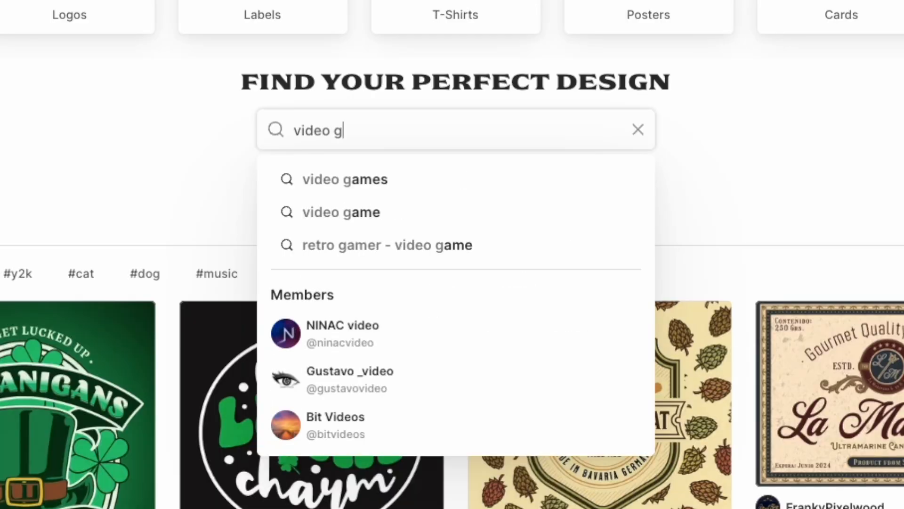
left_click(354, 181)
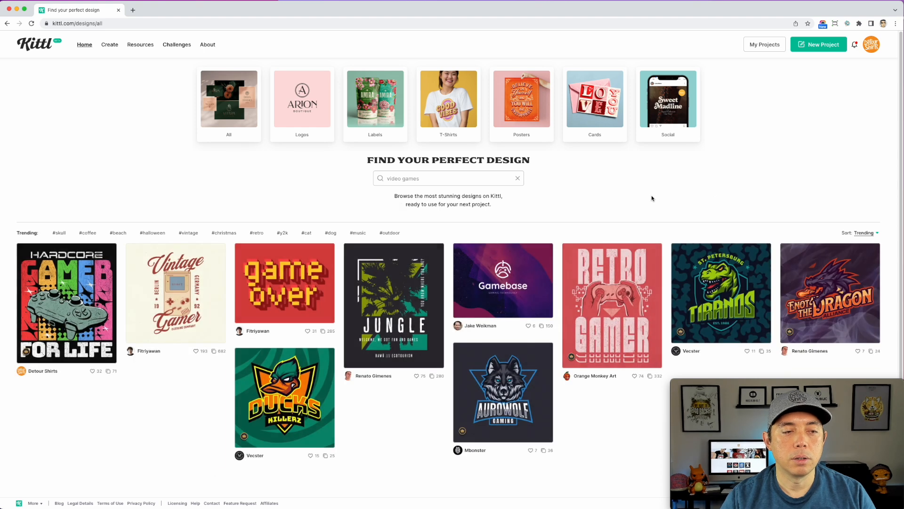
scroll(651, 195, "down", 1)
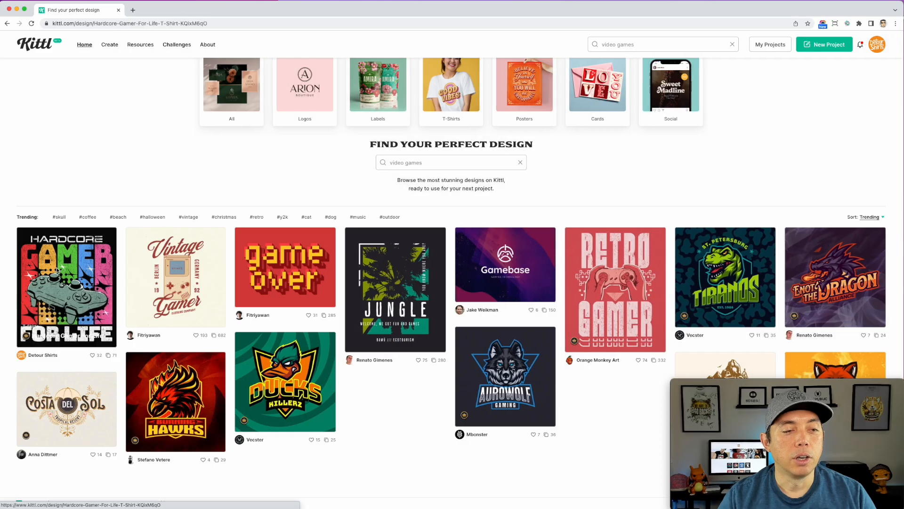
left_click(119, 216)
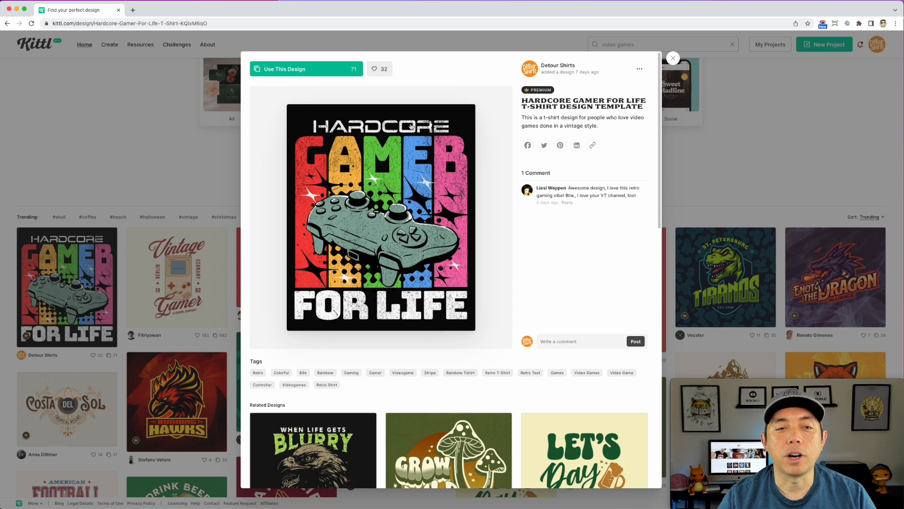
left_click(672, 58)
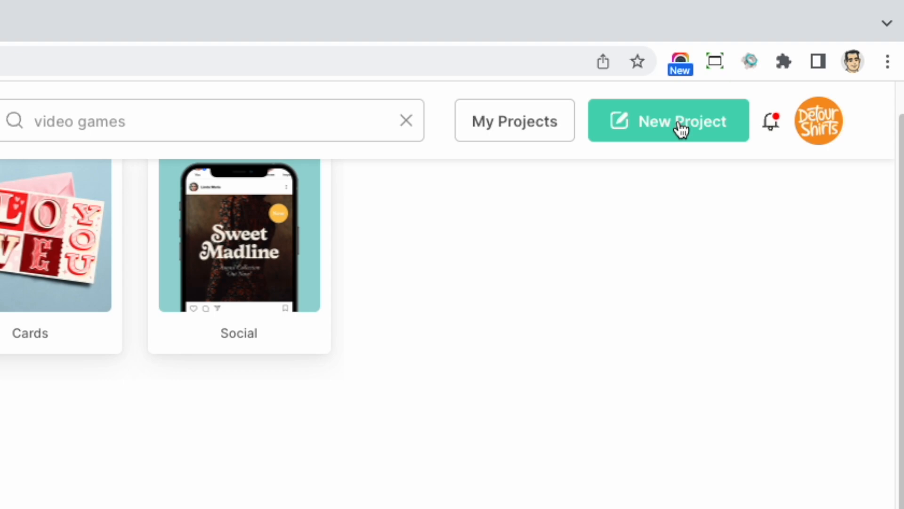
- Create a new project with an artboard 4500 px wide and 5400 px high at 150 DPI
left_click(681, 123)
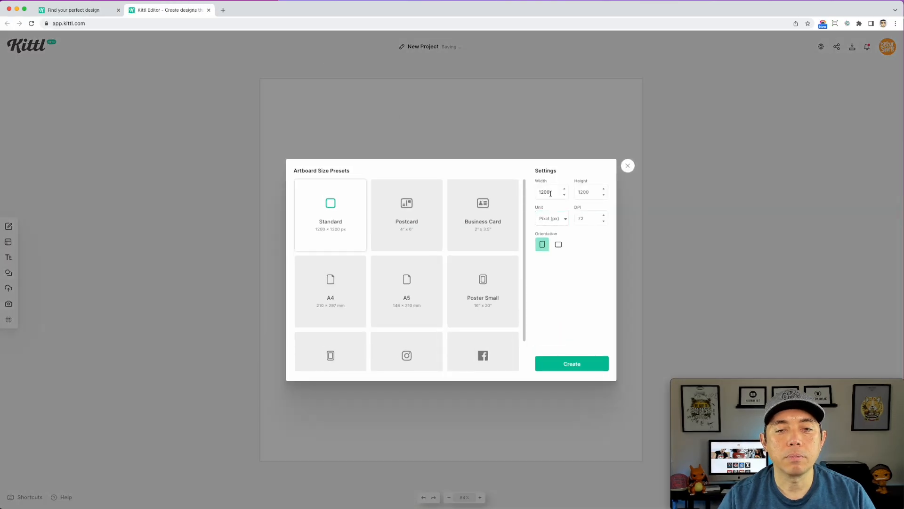
double_click(551, 192)
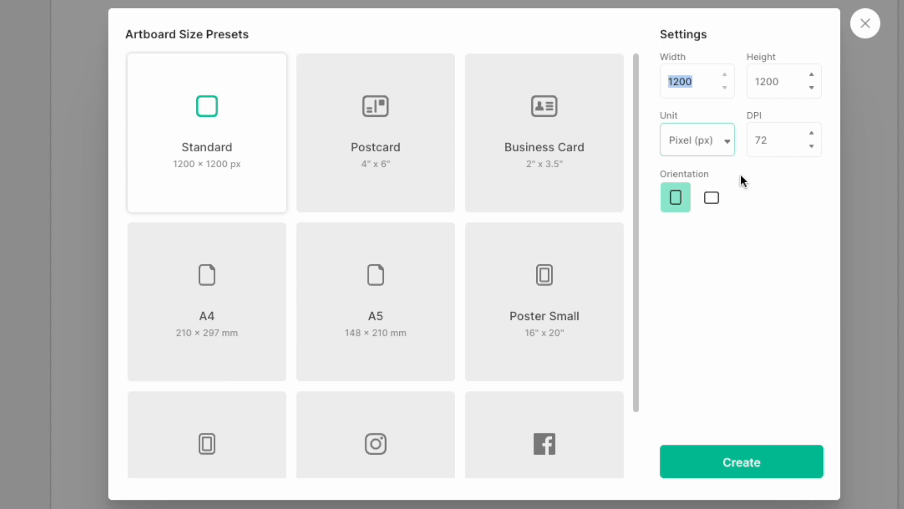
double_click(785, 143)
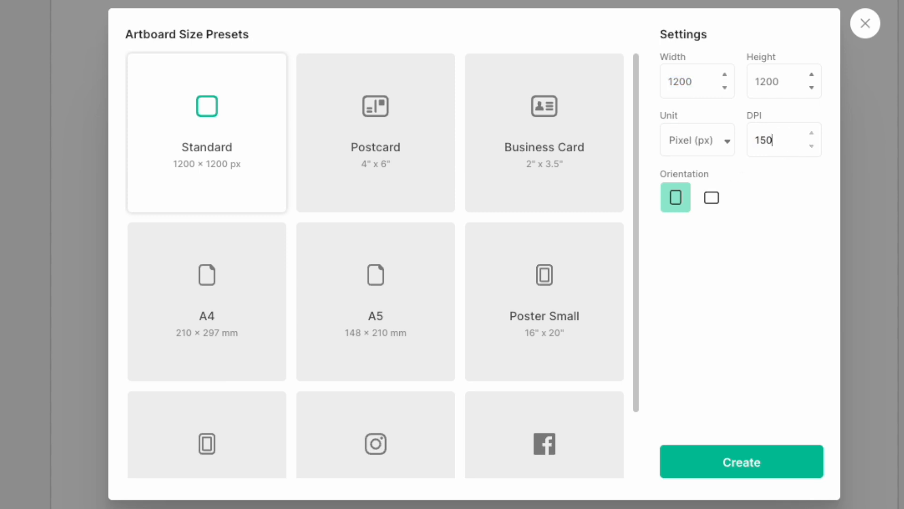
double_click(686, 78)
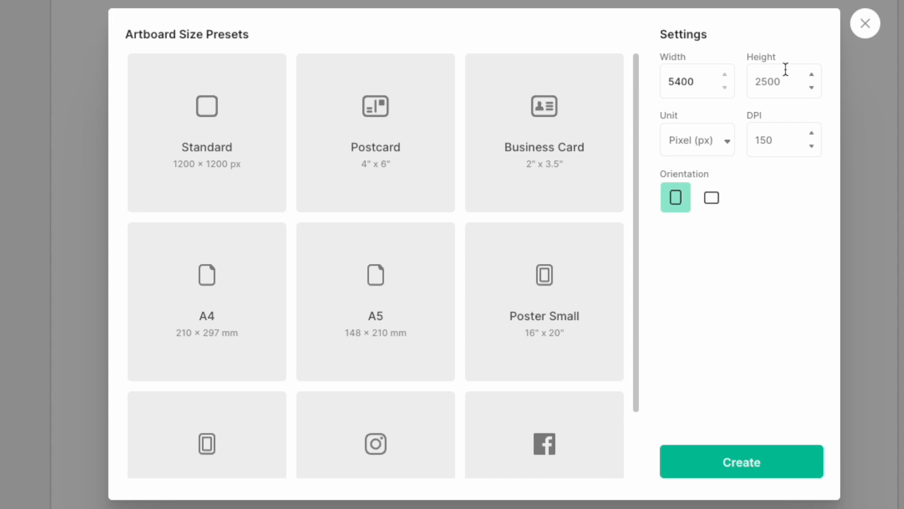
double_click(674, 77)
double_click(780, 83)
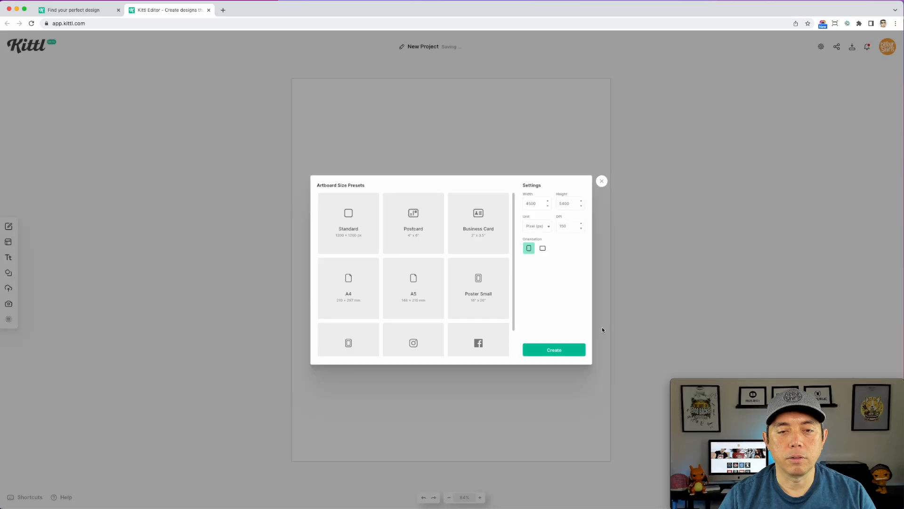
left_click(602, 330)
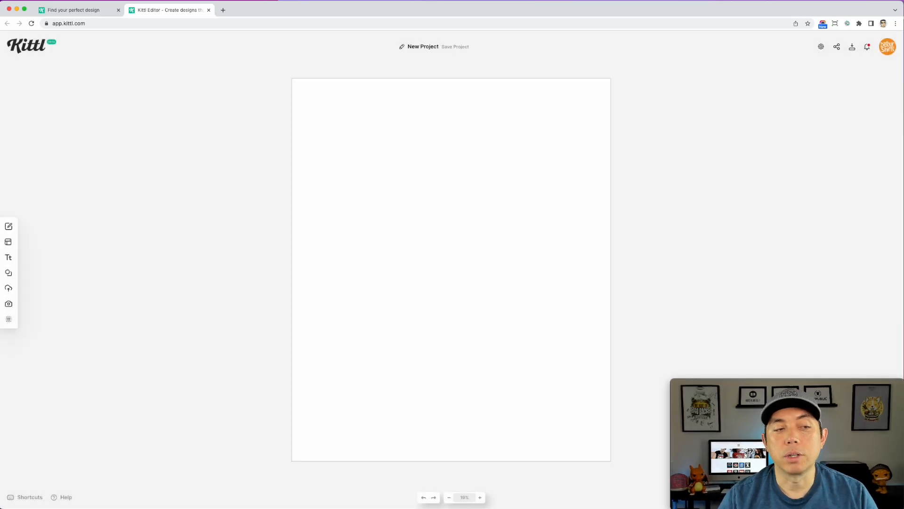
- Add a headline to the blank artboard that reads "GAMER"
left_click(9, 258)
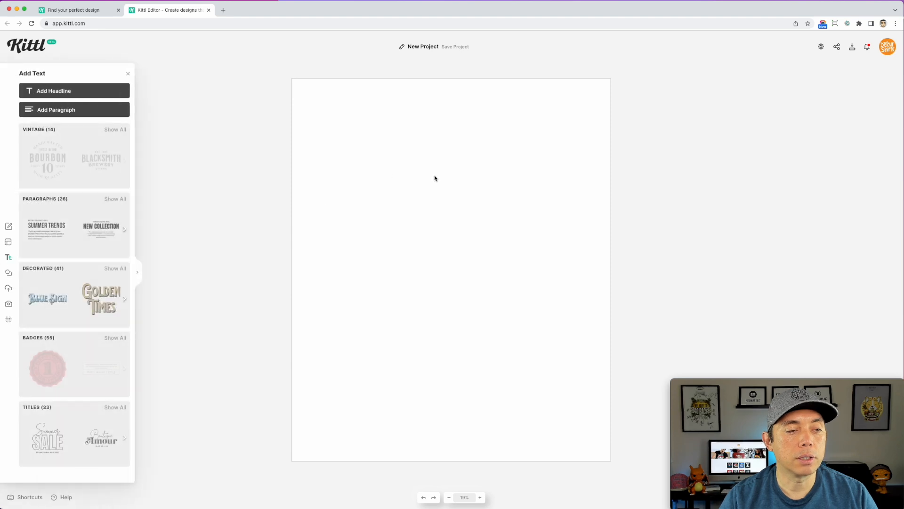
left_click(413, 164)
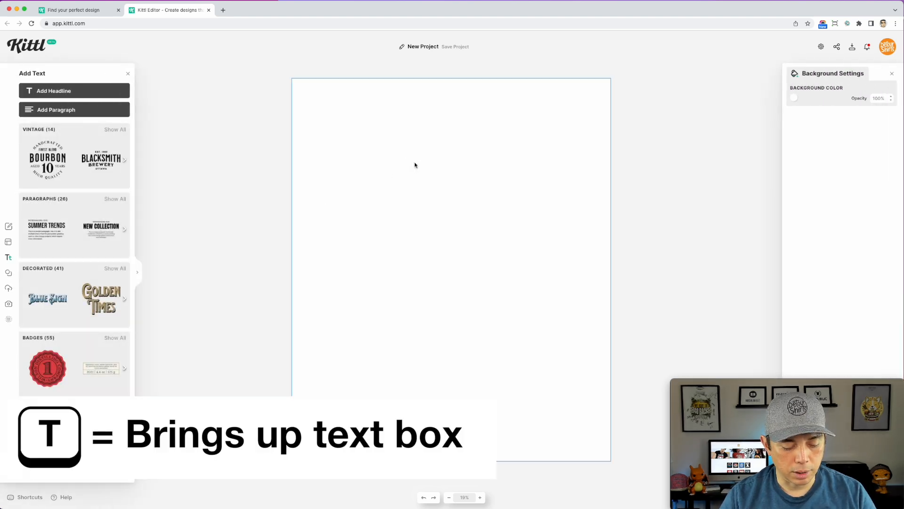
key("t")
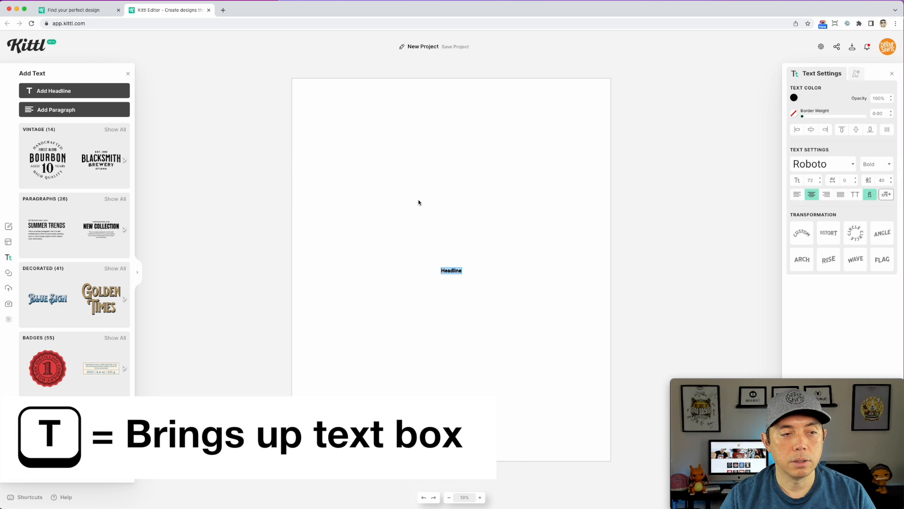
type("G")
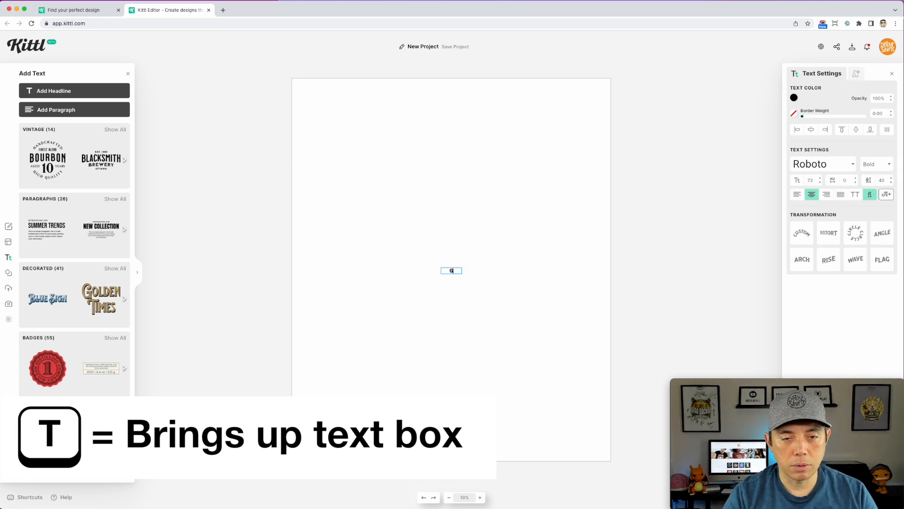
type("AMER")
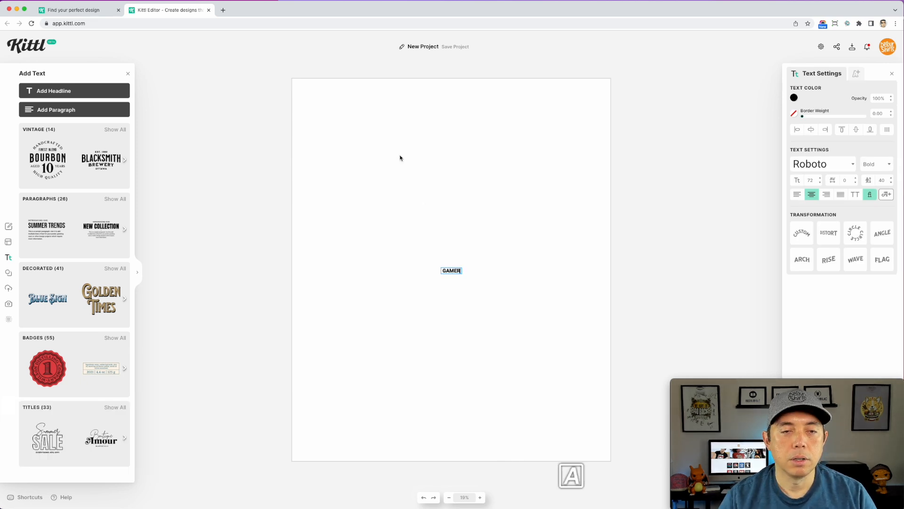
key("Escape")
- Enlarge the GAMER headline to a font size of about 662 and move it to the artboard's upper left area
left_click_drag(462, 267, 585, 193)
left_click_drag(522, 236, 413, 148)
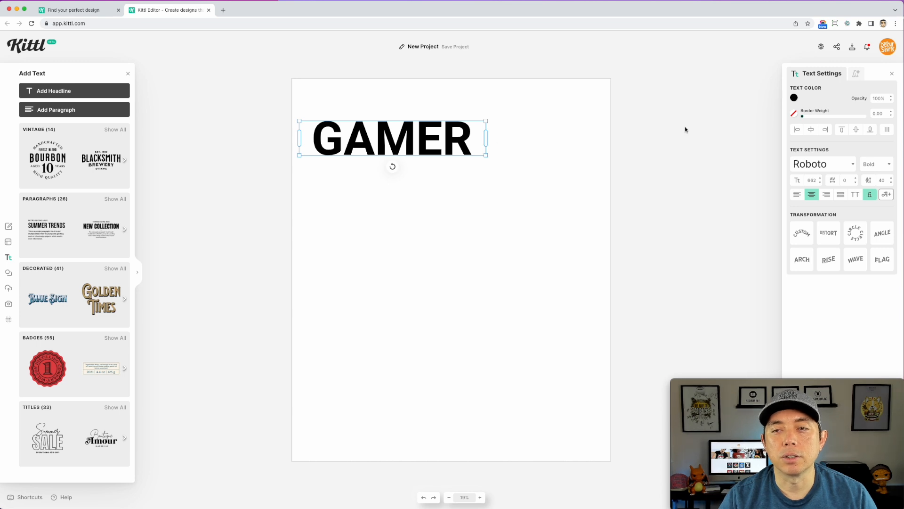
- Set the GAMER text's typeface to Beyond2K and widen its text box so the word fits on one line
left_click(850, 164)
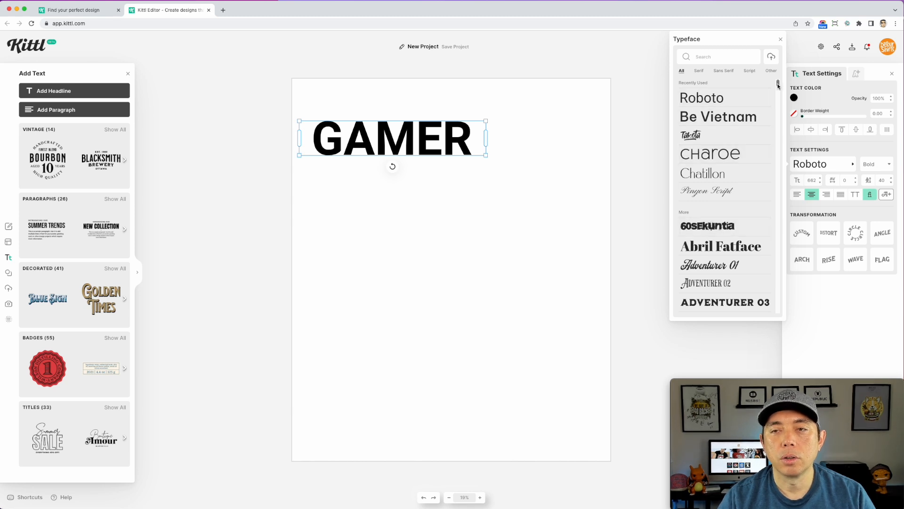
left_click_drag(776, 86, 769, 111)
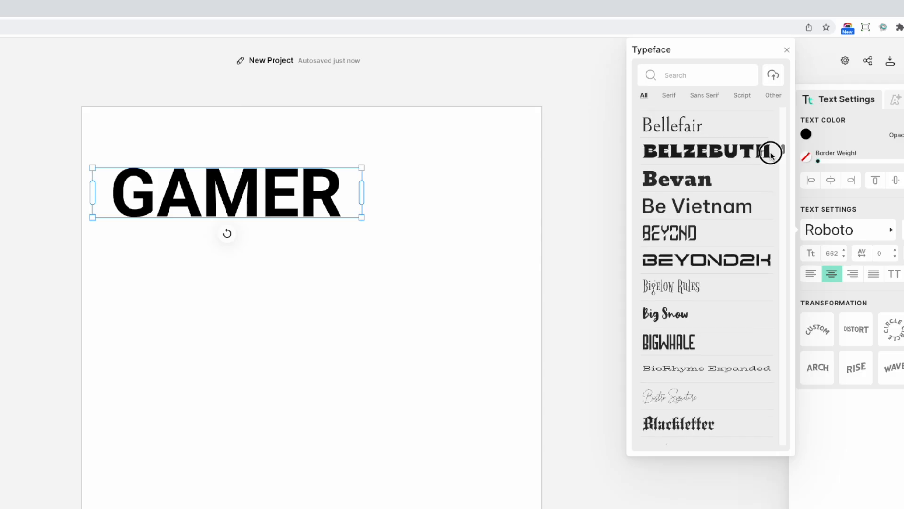
left_click_drag(771, 154, 769, 151)
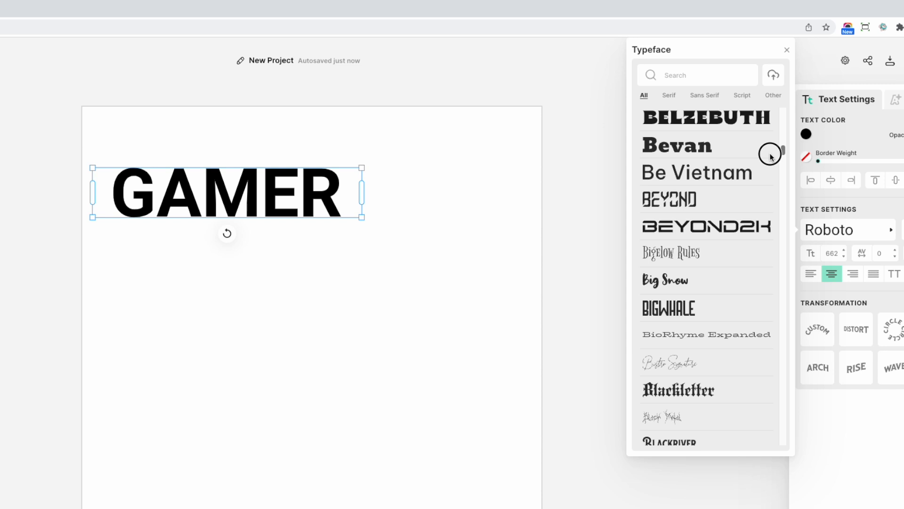
left_click(691, 224)
left_click_drag(366, 241, 498, 212)
- Place a copy of the GAMER text lower on the artboard and move the original near the artboard's upper edge
left_click_drag(349, 204, 362, 270)
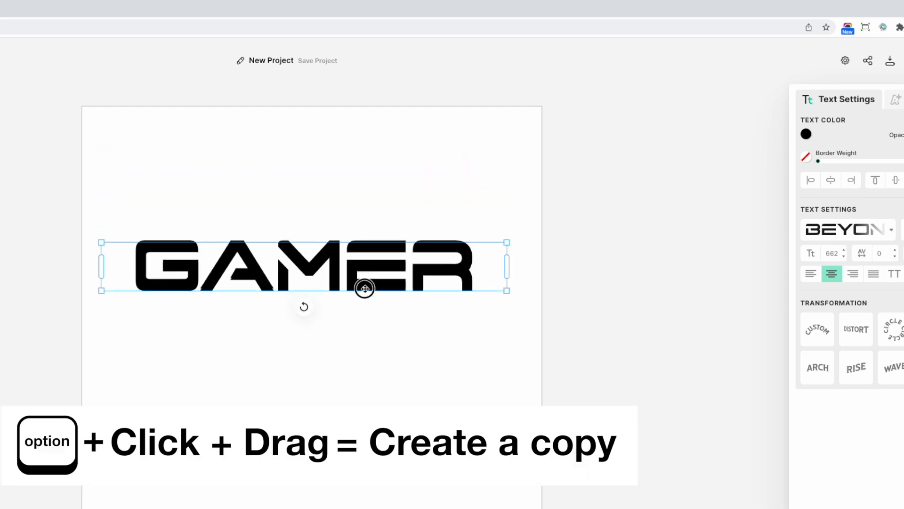
left_click_drag(363, 282, 368, 353)
left_click_drag(369, 269, 377, 143)
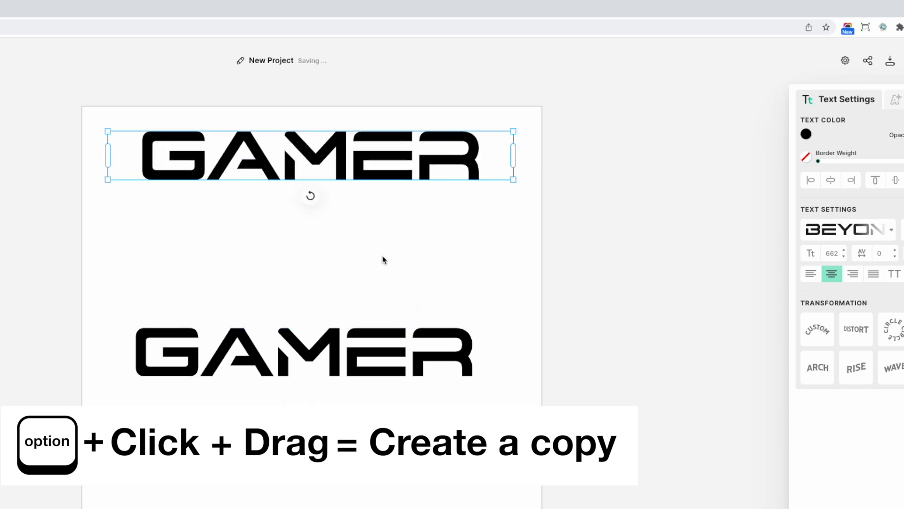
- Move the lower GAMER text to just below the upper one and set its typeface to Balinera
left_click_drag(384, 330, 375, 211)
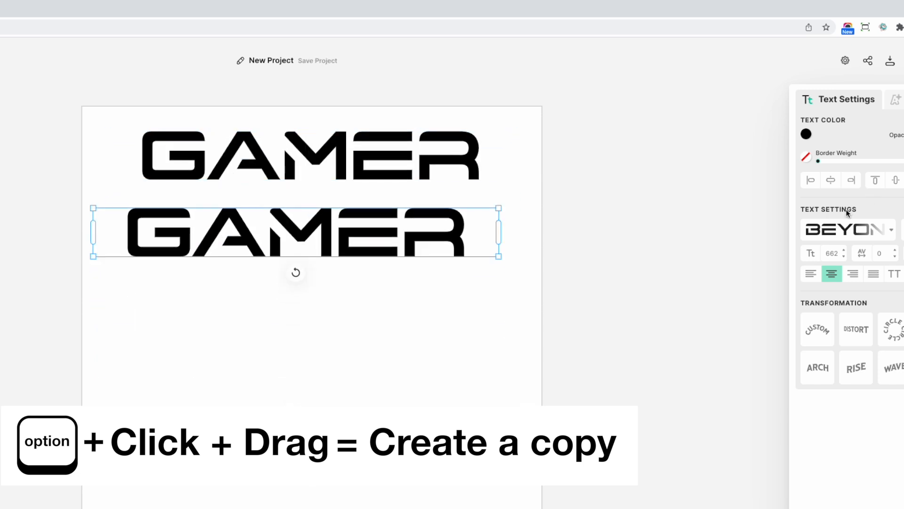
left_click(893, 231)
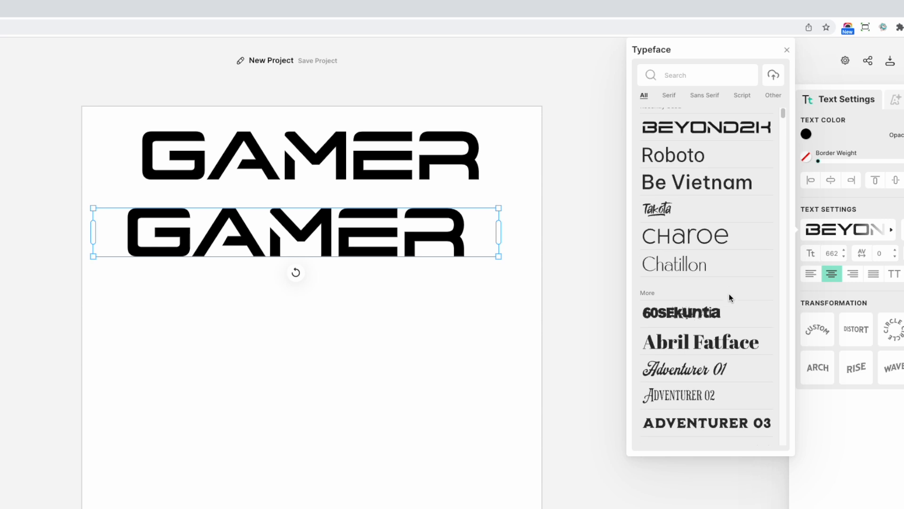
scroll(730, 306, "down", 8)
scroll(726, 317, "down", 6)
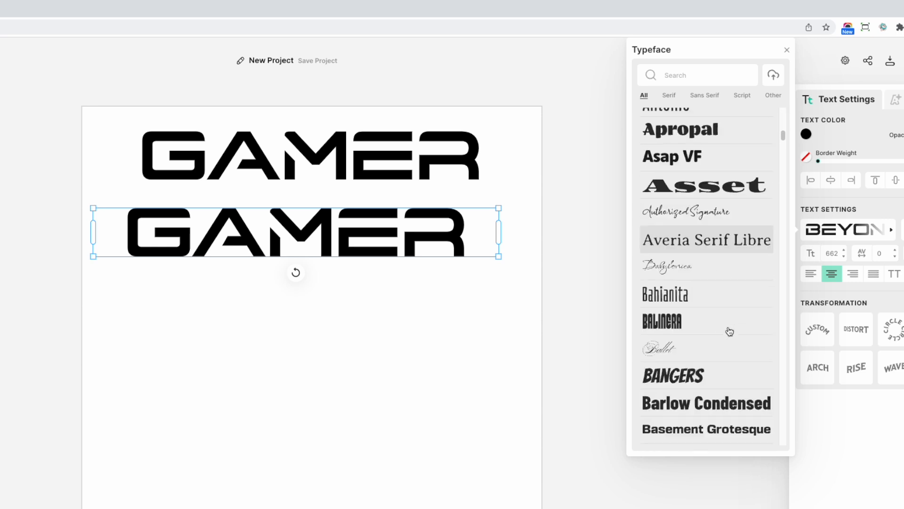
scroll(730, 331, "down", 1)
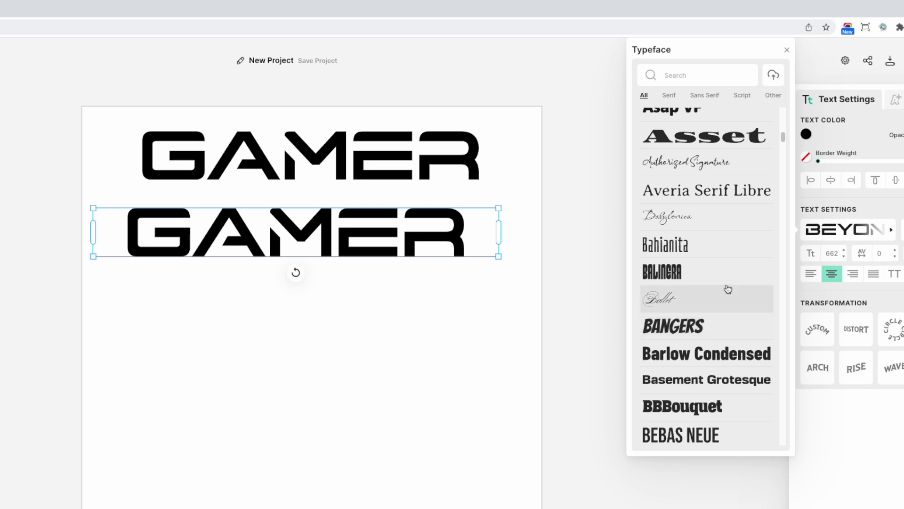
left_click(681, 277)
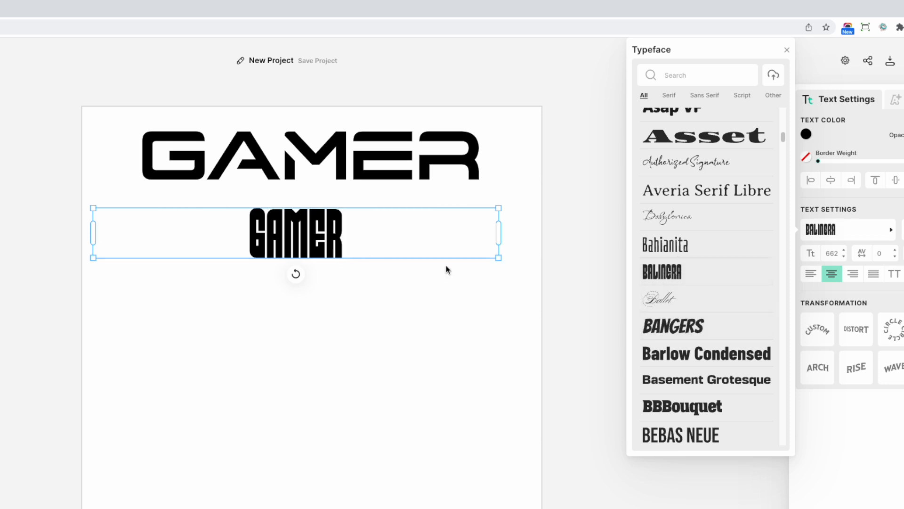
- Set the lower GAMER text's typeface to Bungee and enlarge it to a font size of about 1142
scroll(716, 283, "down", 5)
scroll(729, 311, "down", 10)
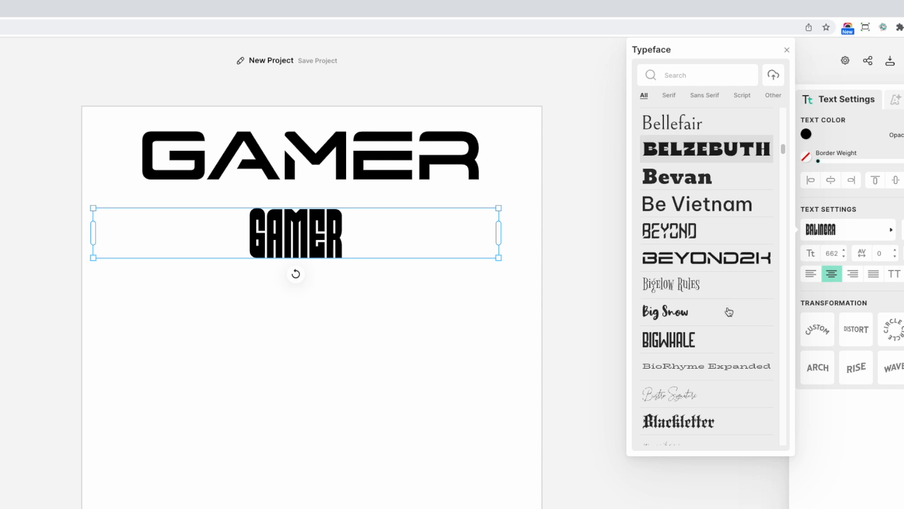
scroll(729, 311, "down", 2)
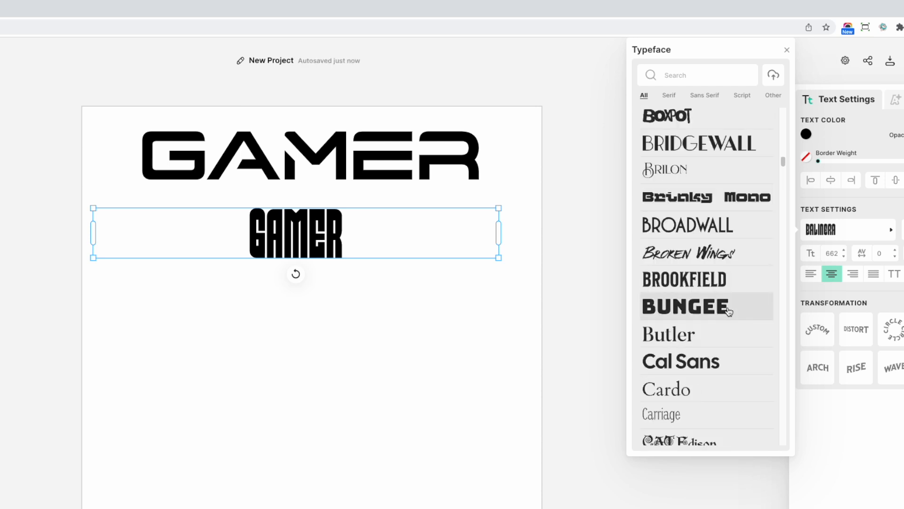
left_click(716, 306)
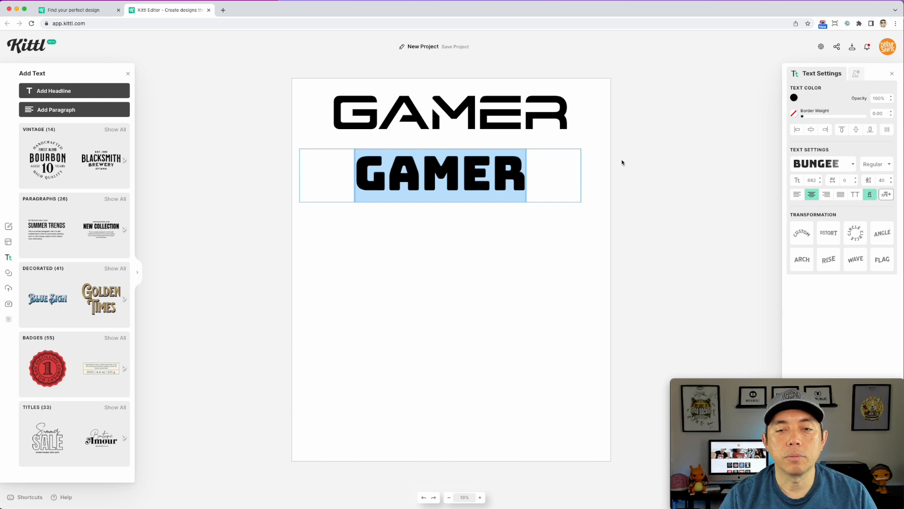
key("Escape")
left_click_drag(581, 167, 608, 207)
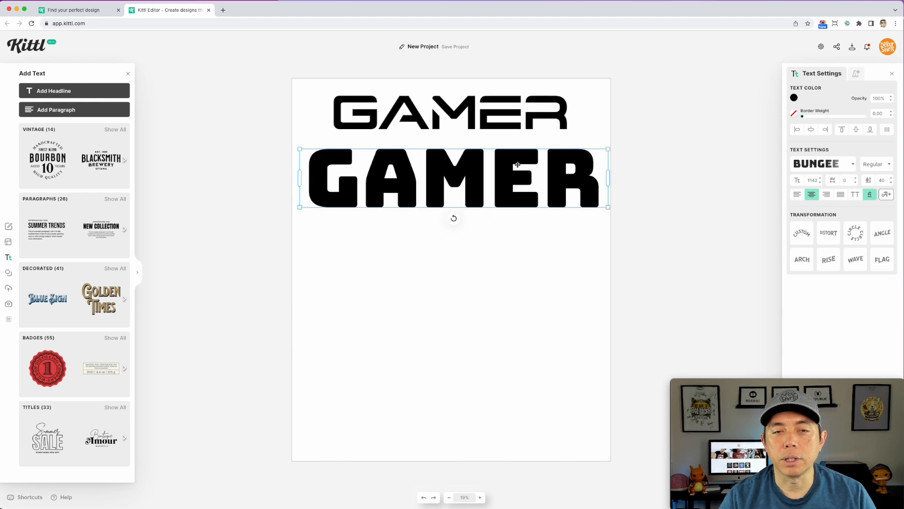
- Tighten the Bungee GAMER text's letter spacing to -78 and enlarge the word to a font size of about 1290
double_click(517, 165)
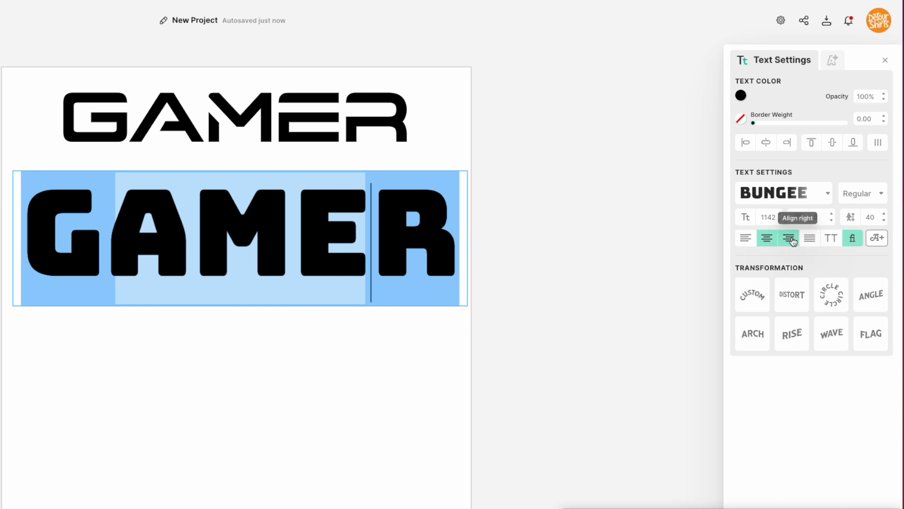
left_click(832, 221)
left_click(832, 220)
left_click(832, 220)
left_click(833, 221)
left_click(832, 221)
left_click(832, 220)
left_click(832, 221)
left_click(832, 221)
left_click(832, 220)
left_click(832, 212)
left_click(832, 213)
left_click(832, 212)
left_click(832, 213)
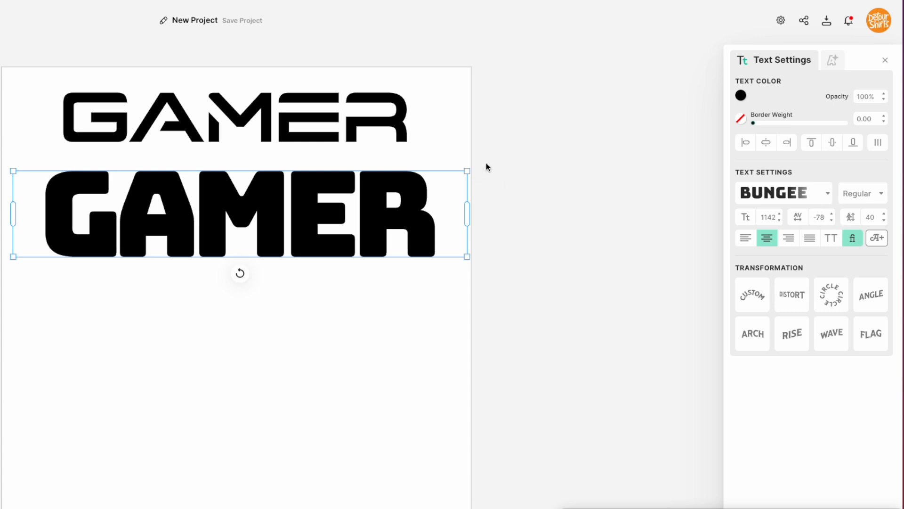
left_click(484, 165)
left_click(394, 210)
- Replace the upper GAMER text with "HARDCORE" and shrink it to a font size of about 411 above the Bungee word
left_click(461, 110)
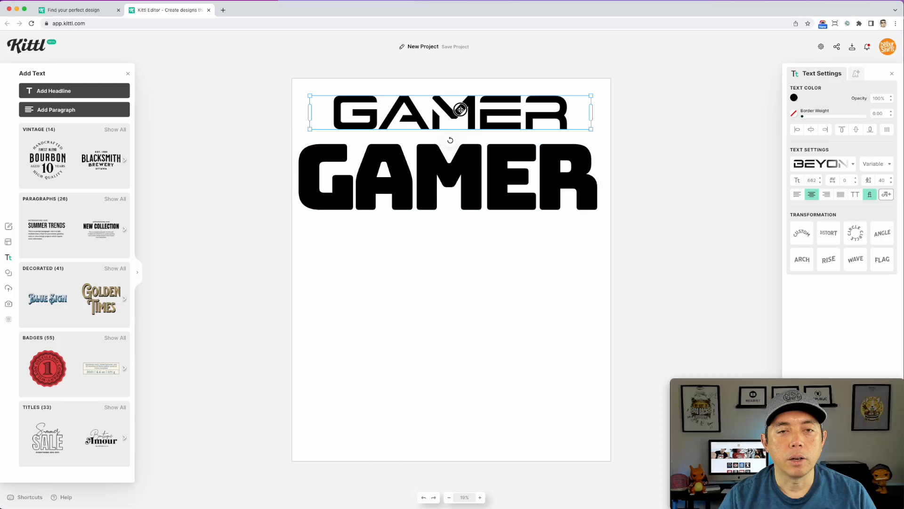
double_click(460, 110)
key("super+a")
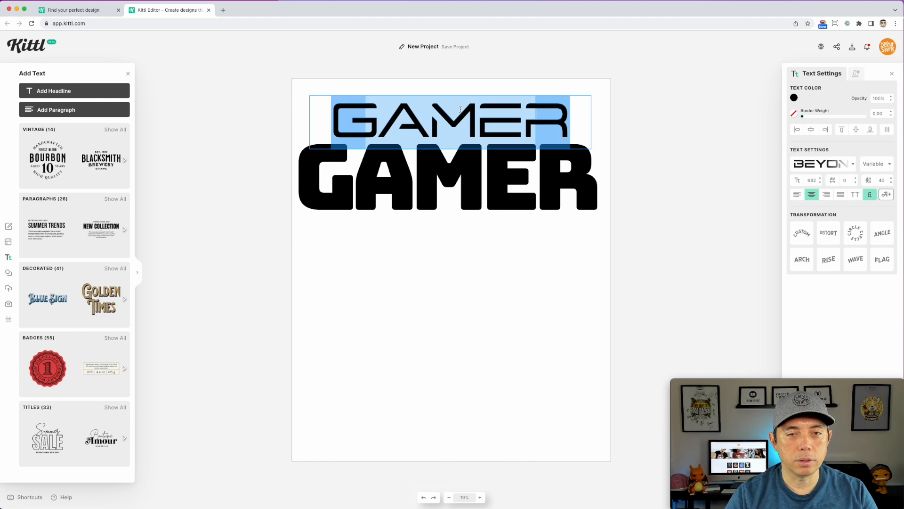
type("HAR")
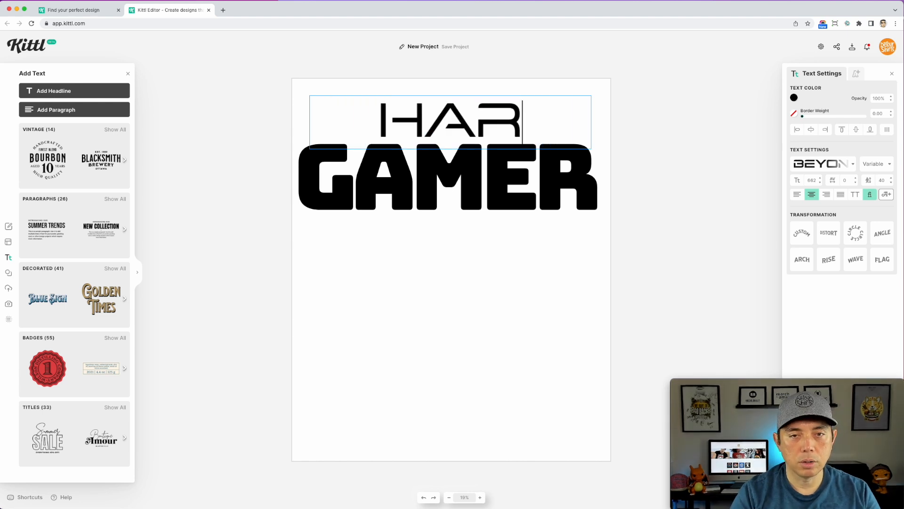
type("DCOR")
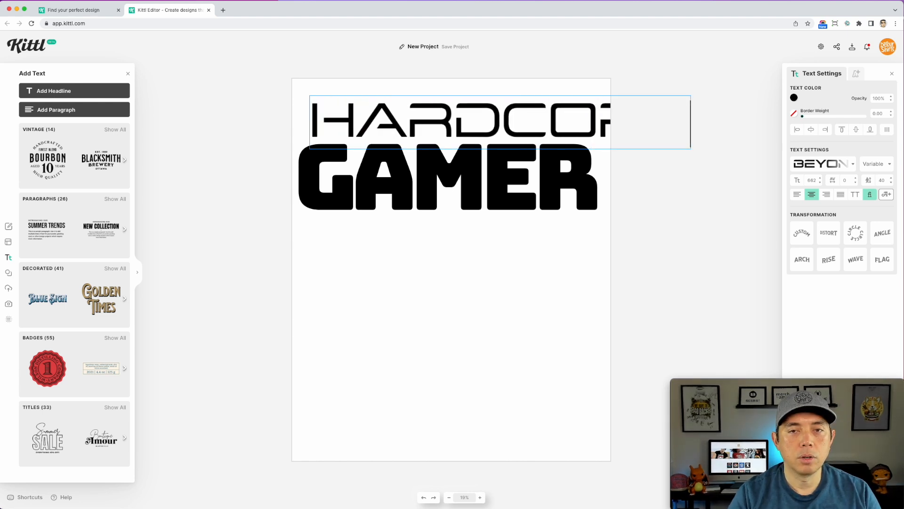
key("Escape")
left_click_drag(591, 139, 544, 122)
- Set the artboard's background color to black (000000)
left_click(301, 81)
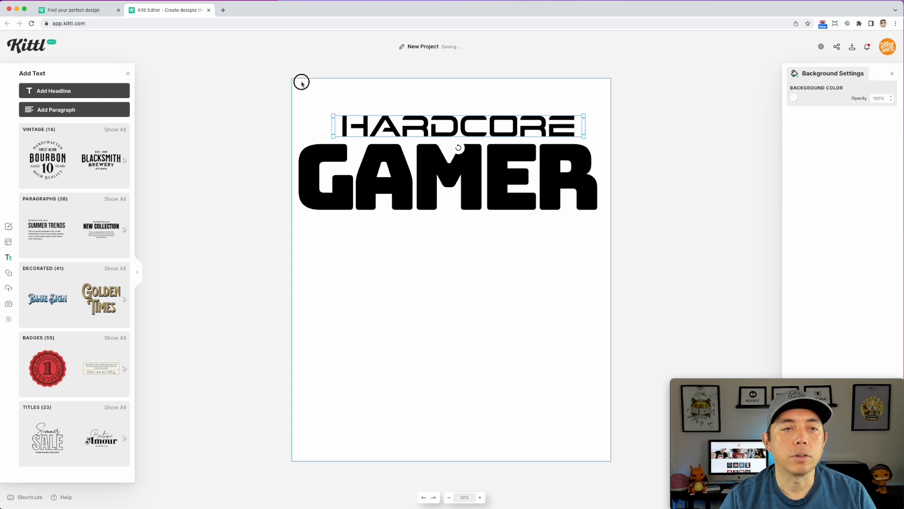
left_click(795, 98)
left_click_drag(713, 147, 657, 211)
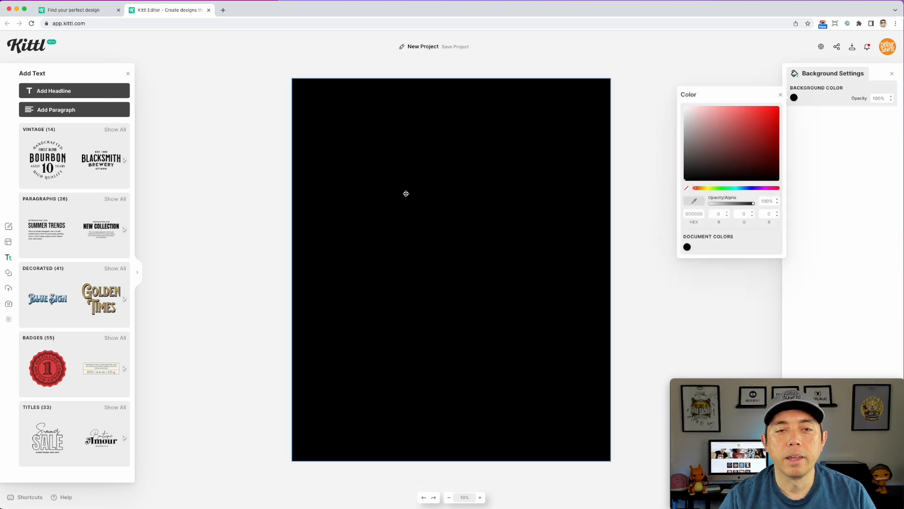
- Set the text color of both GAMER and HARDCORE to white and nudge GAMER slightly upward
left_click(402, 179)
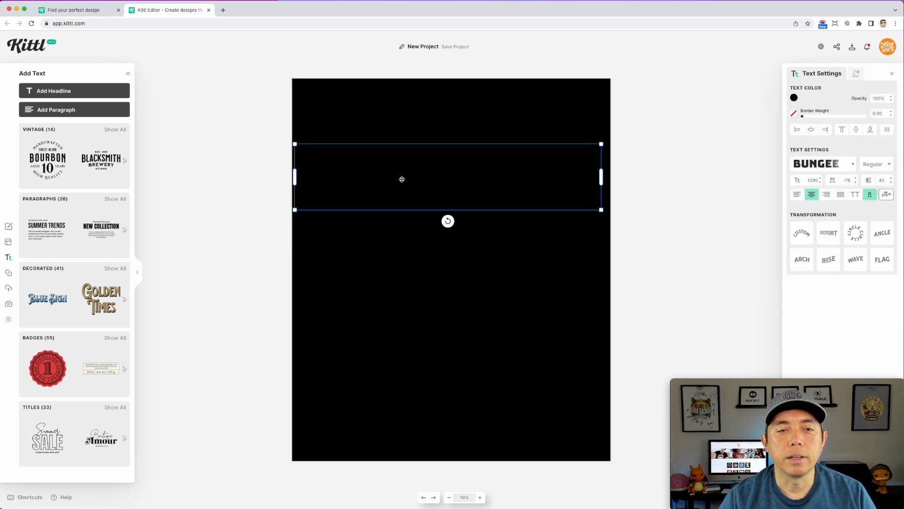
left_click(794, 98)
left_click_drag(718, 123, 595, 85)
left_click(478, 100)
left_click(493, 124)
left_click(794, 98)
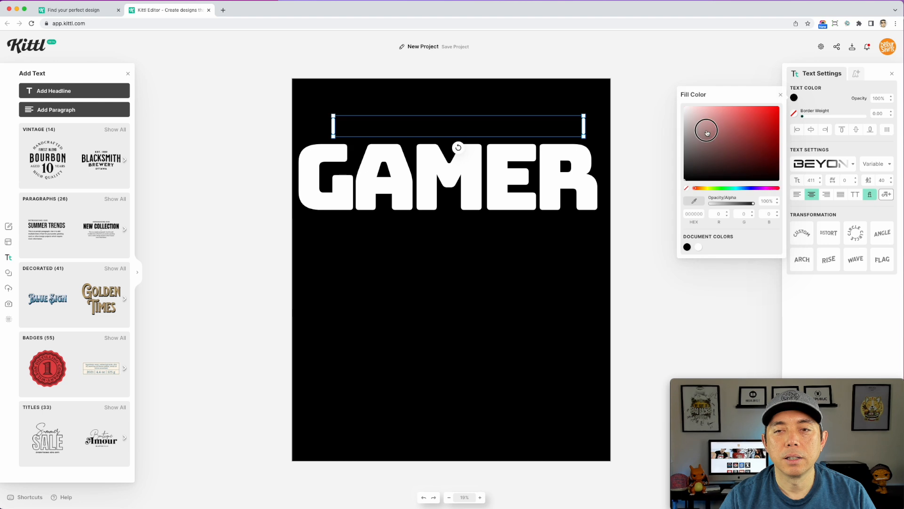
left_click_drag(710, 135, 530, 58)
left_click(489, 40)
left_click(397, 196)
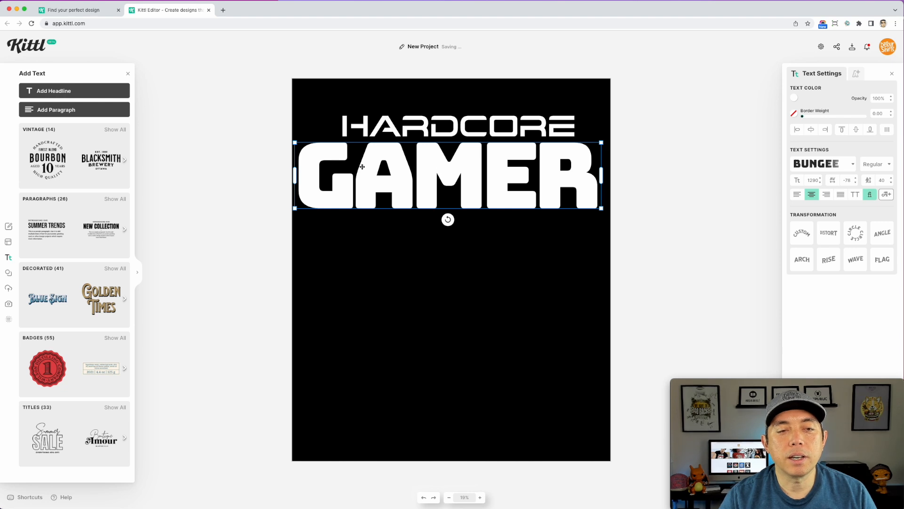
- Try to recolor only the letter G of GAMER in pure red (ff0000)
double_click(338, 175)
left_click_drag(352, 174, 309, 166)
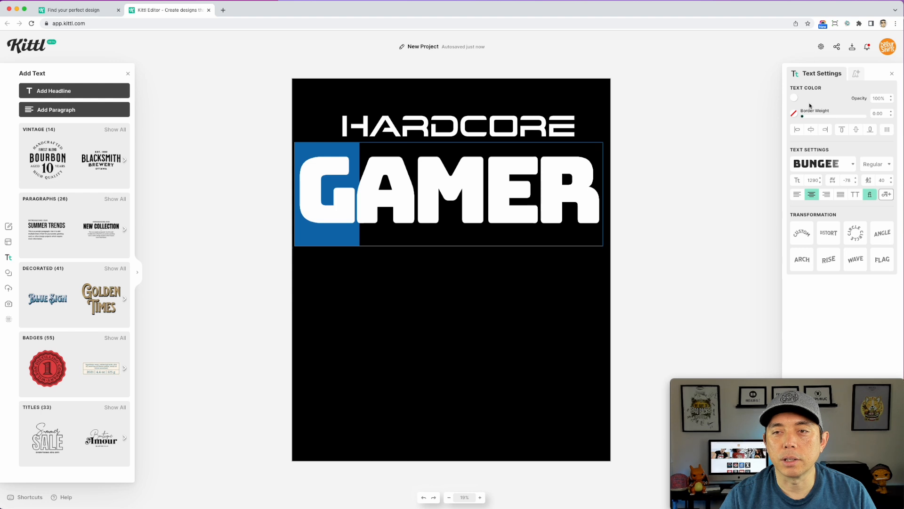
left_click(795, 98)
left_click(754, 116)
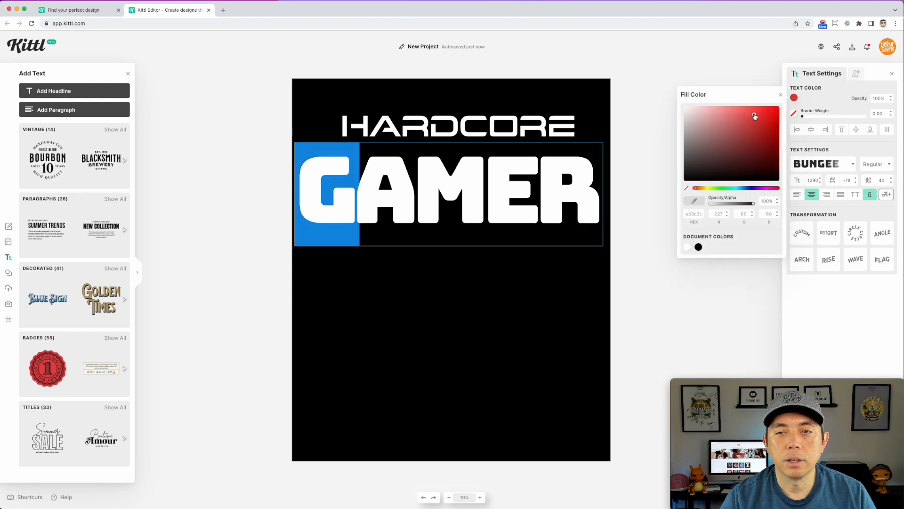
left_click_drag(773, 123, 785, 99)
left_click(587, 296)
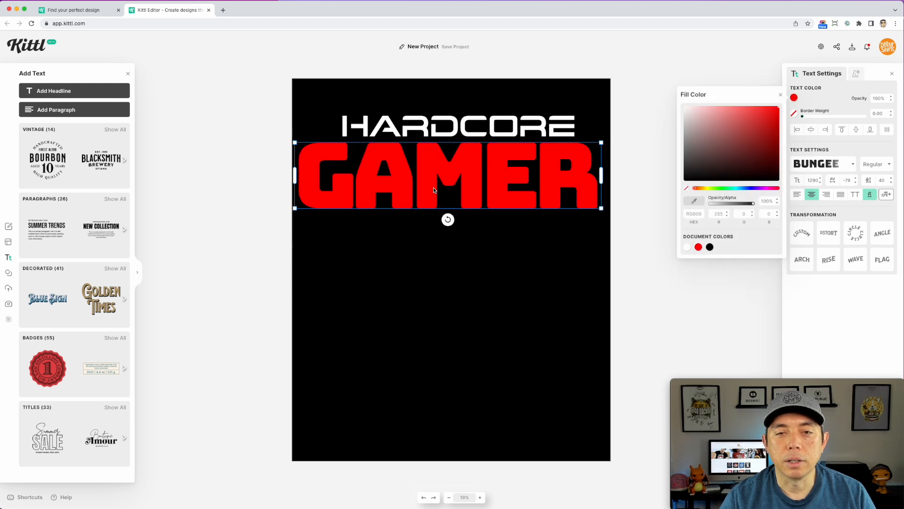
left_click(586, 268)
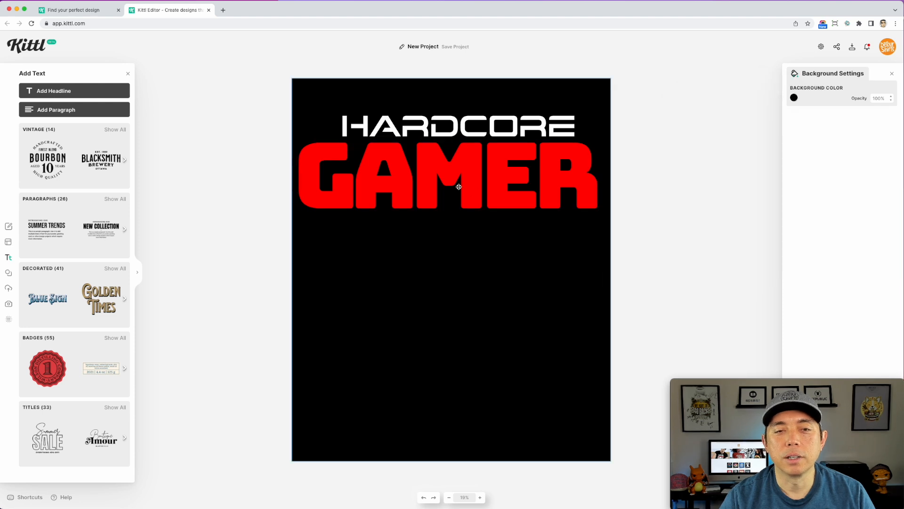
- Place a copy of the red GAMER text lower on the artboard and reduce the upper one to a single G in a narrow text box
left_click(467, 170)
left_click_drag(466, 174, 472, 255)
double_click(522, 179)
left_click(600, 176)
left_click_drag(600, 176, 302, 179)
key("BackSpace")
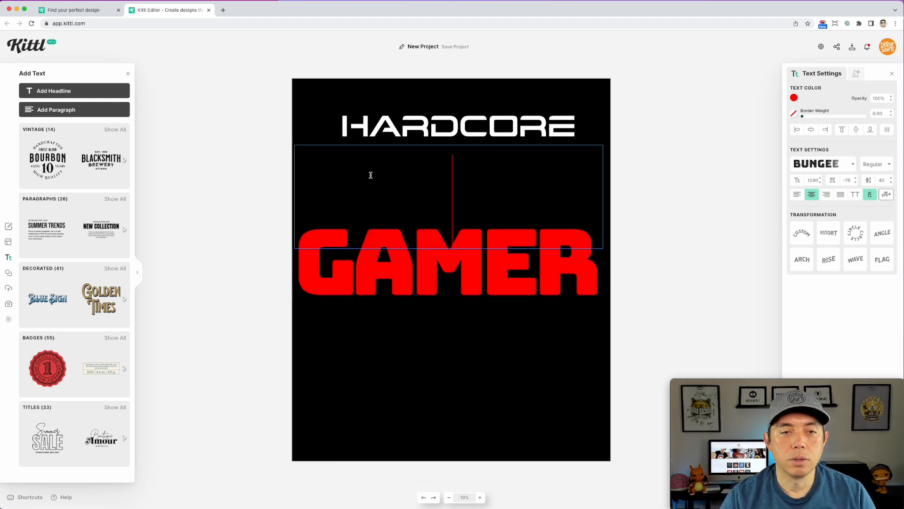
type("G")
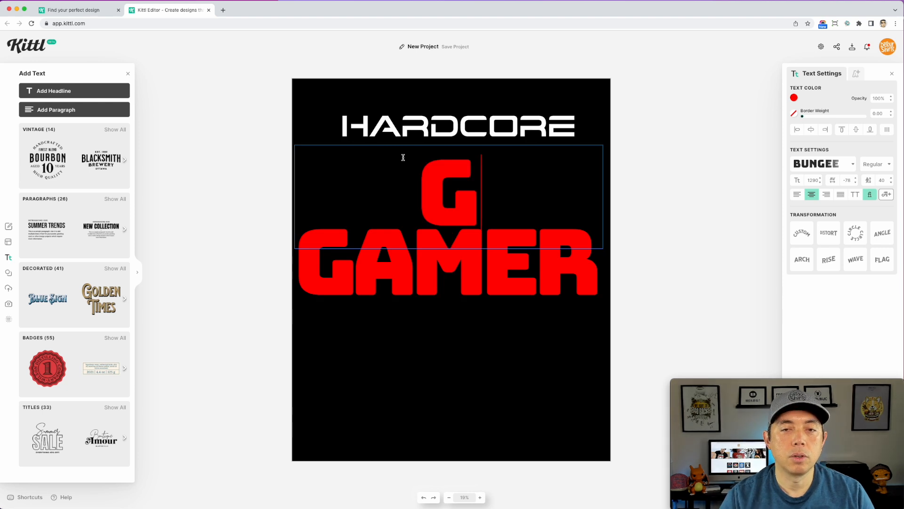
key("Escape")
left_click_drag(601, 176, 362, 177)
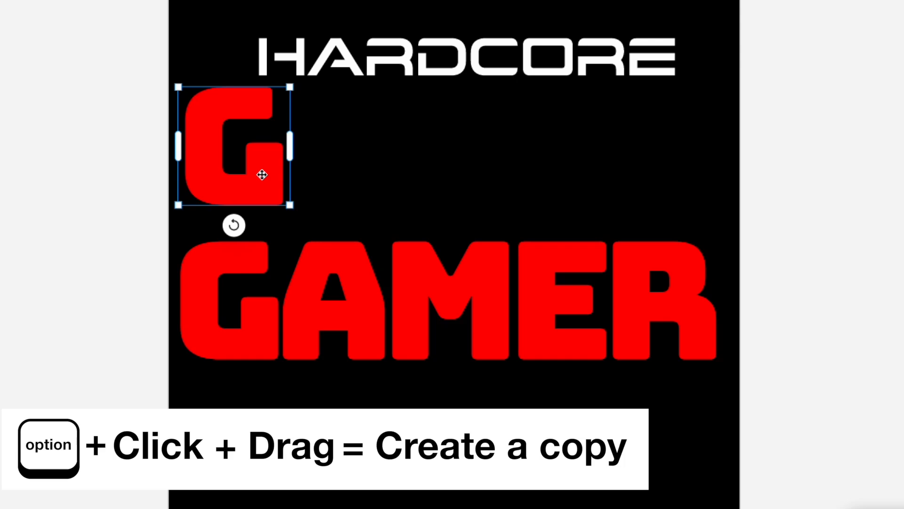
- Copy the single G across the row to make five separate letters and change the second one to A
left_click_drag(263, 174, 689, 159)
left_click(308, 152)
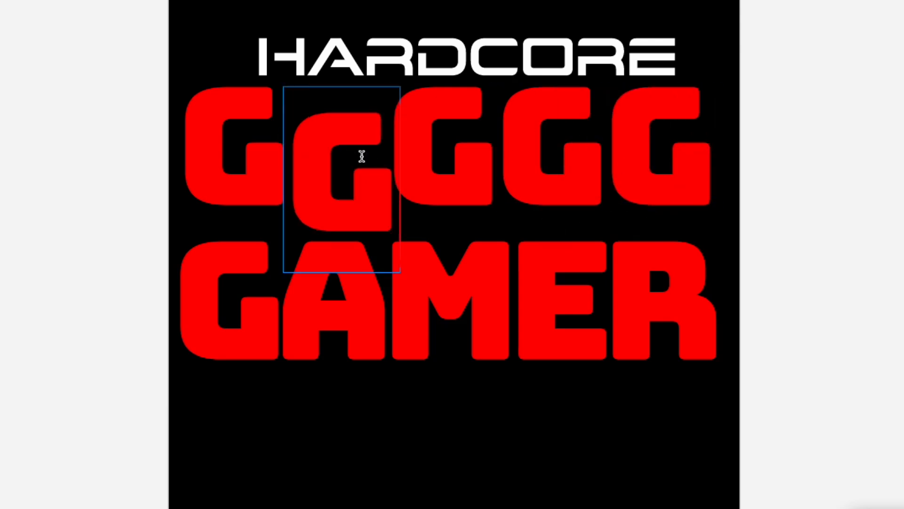
key("BackSpace")
type("A")
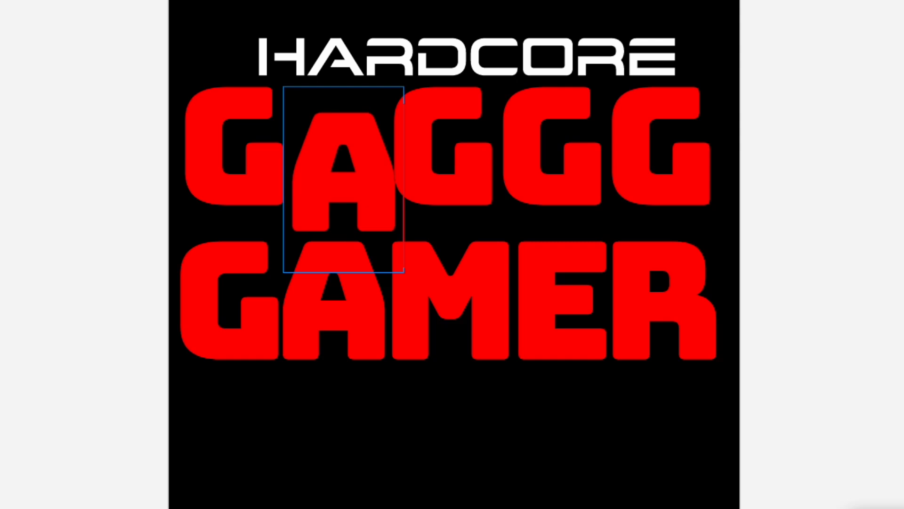
- Change the third letter of the row to M and enter E in the fourth letter's text box
left_click(466, 147)
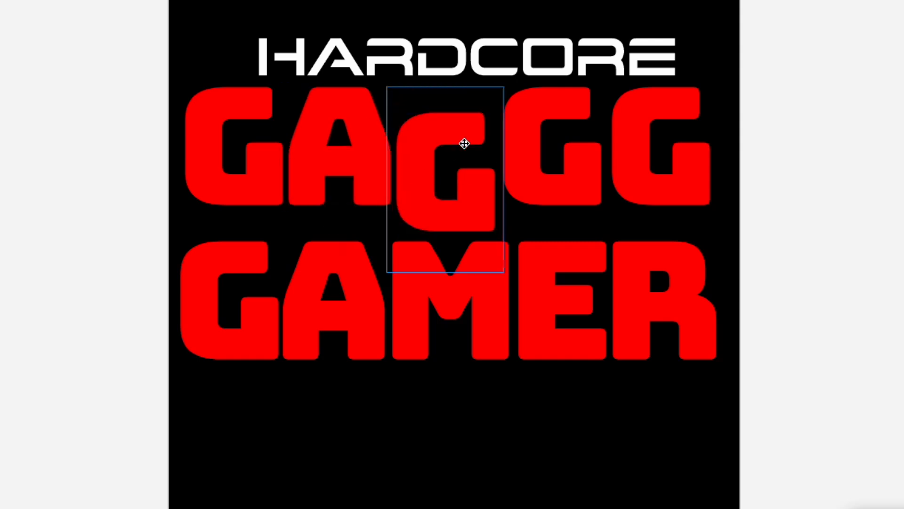
key("BackSpace")
type("M")
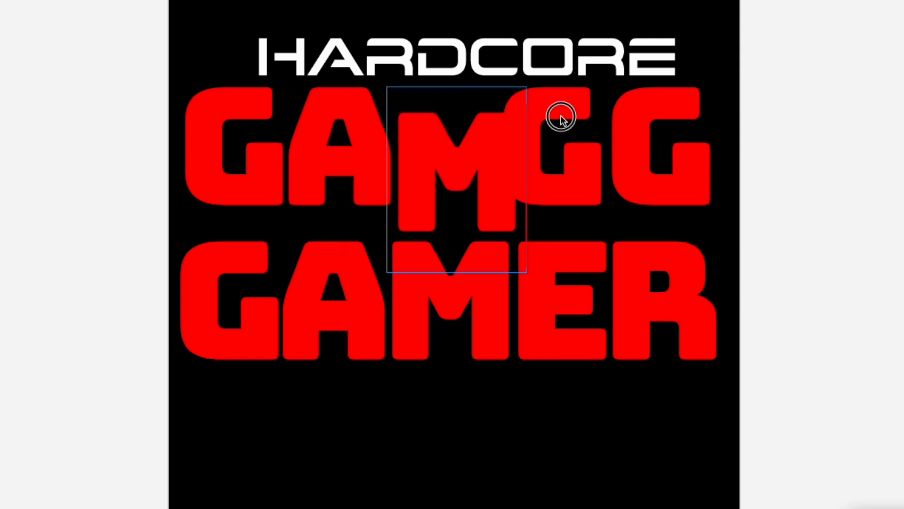
left_click(561, 116)
left_click(561, 117)
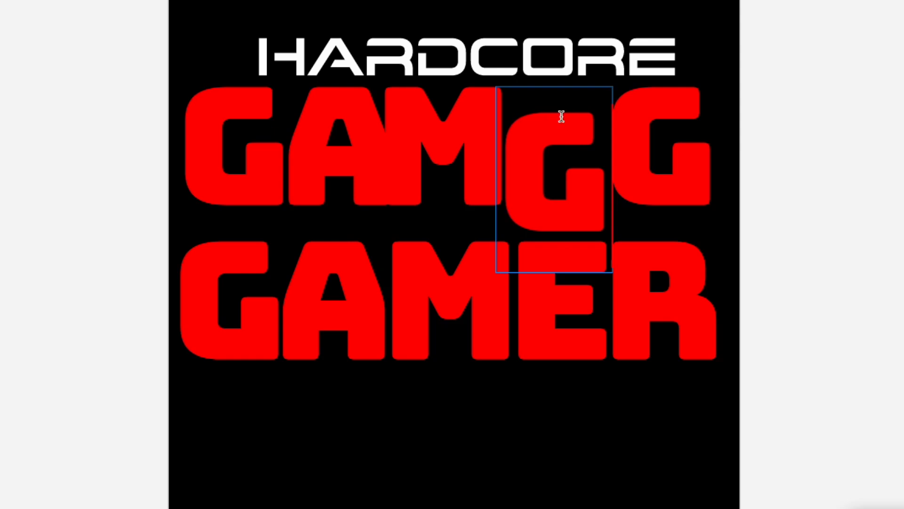
type("E")
key("Left")
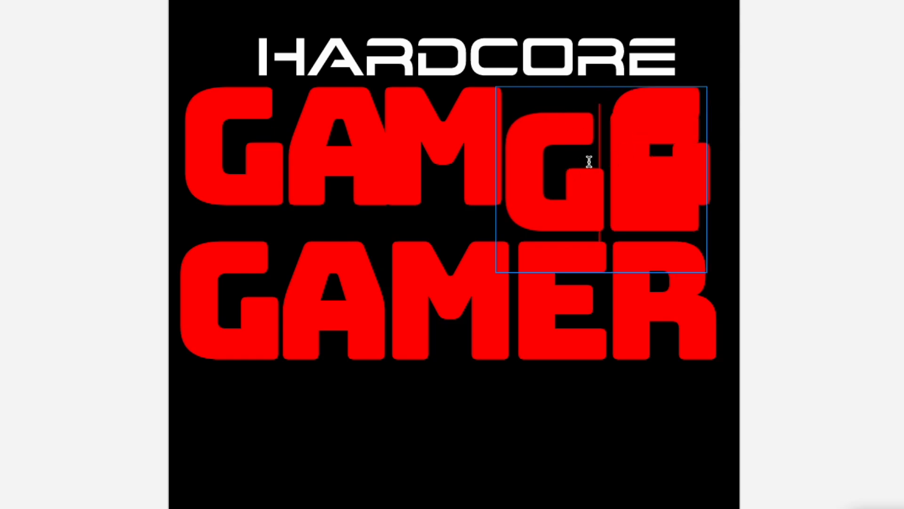
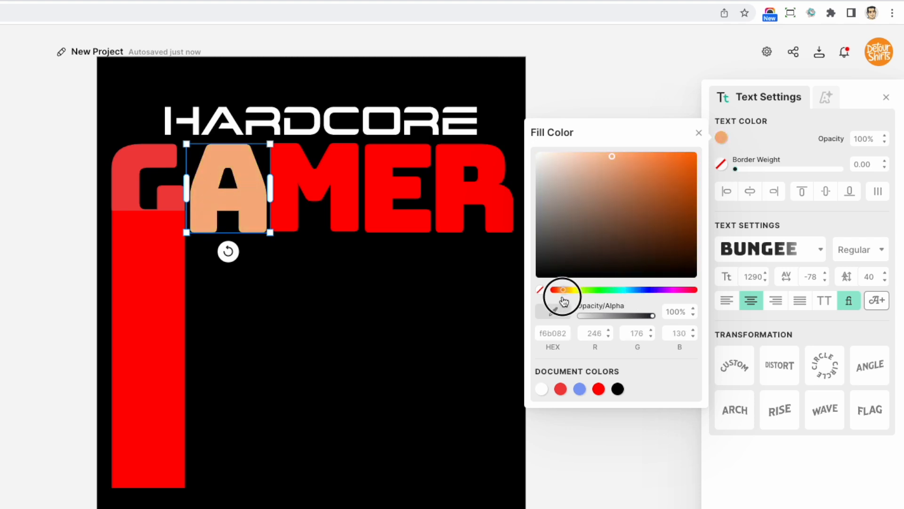
- Set the letter M's fill color to bright yellow (eaff00)
left_click(341, 164)
left_click(720, 137)
left_click(579, 289)
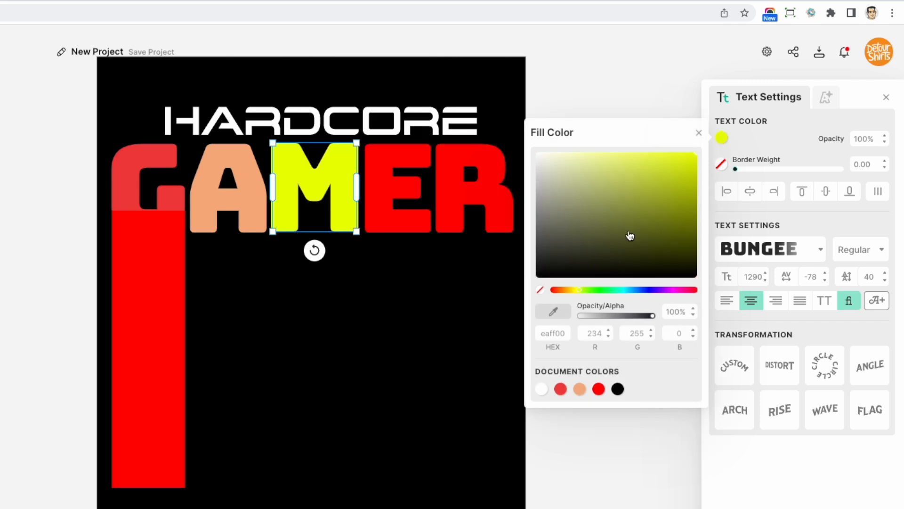
- Soften the letter M's fill to yellow-green (d6e347) and recolor the letter E to a medium green
left_click(643, 166)
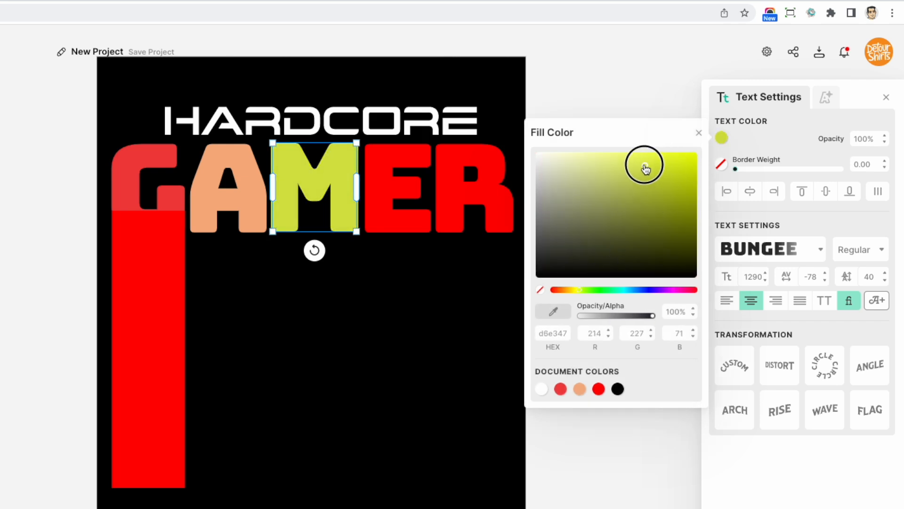
left_click(408, 197)
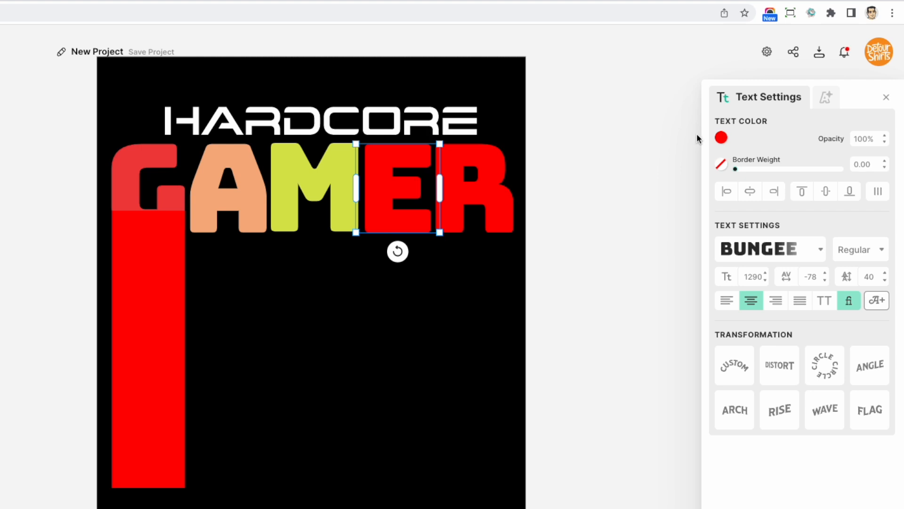
left_click(721, 138)
left_click(601, 289)
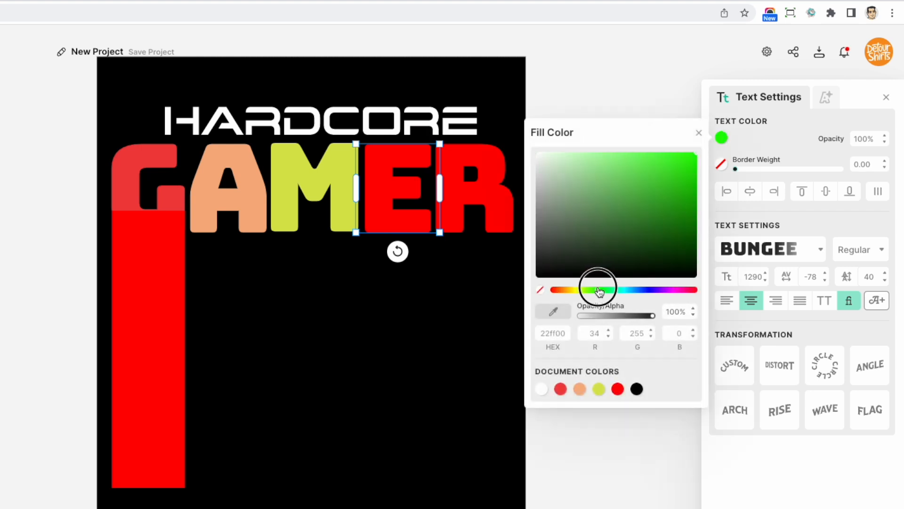
left_click_drag(603, 289, 605, 289)
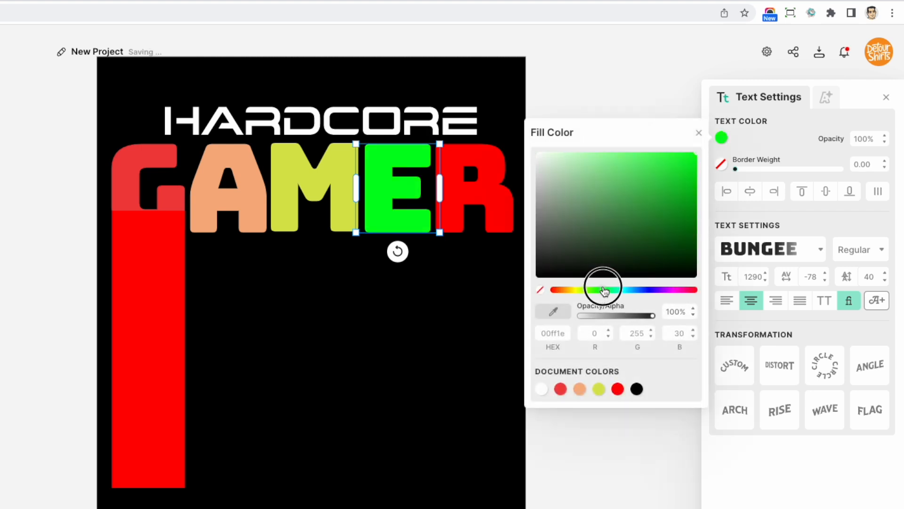
left_click(662, 175)
- Set the letter R's fill color to a light blue (6095fe)
left_click(484, 184)
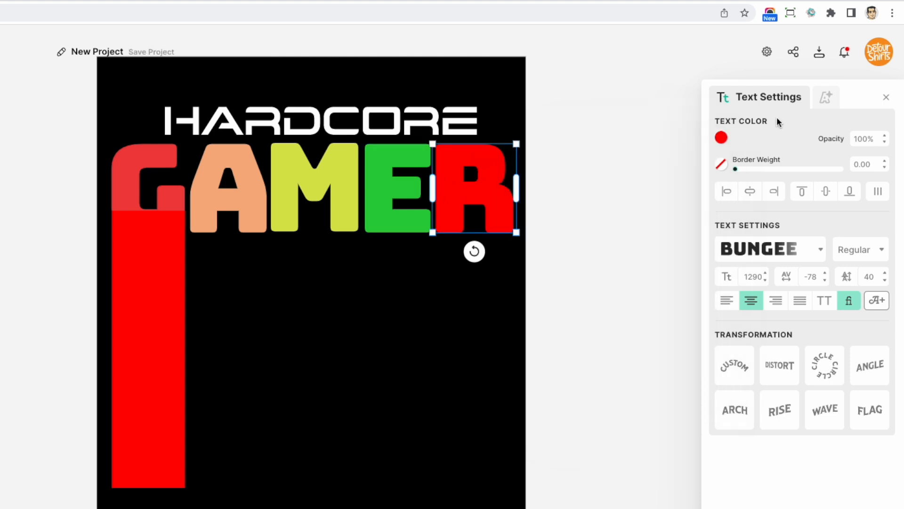
left_click(720, 138)
left_click(640, 290)
left_click_drag(662, 184, 636, 152)
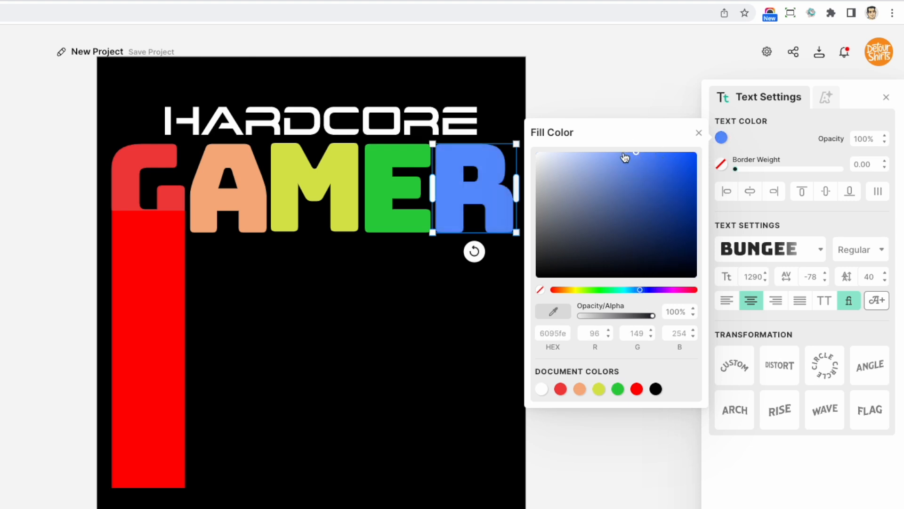
left_click(111, 115)
- Copy the red bar under the G to make one bar beneath each GAMER letter, and align the fourth with the E
left_click(149, 279)
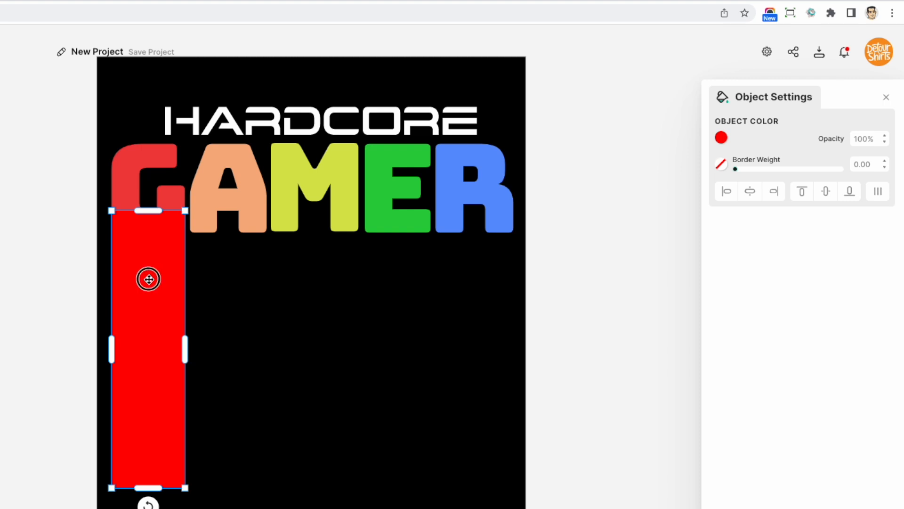
left_click_drag(149, 279, 478, 258)
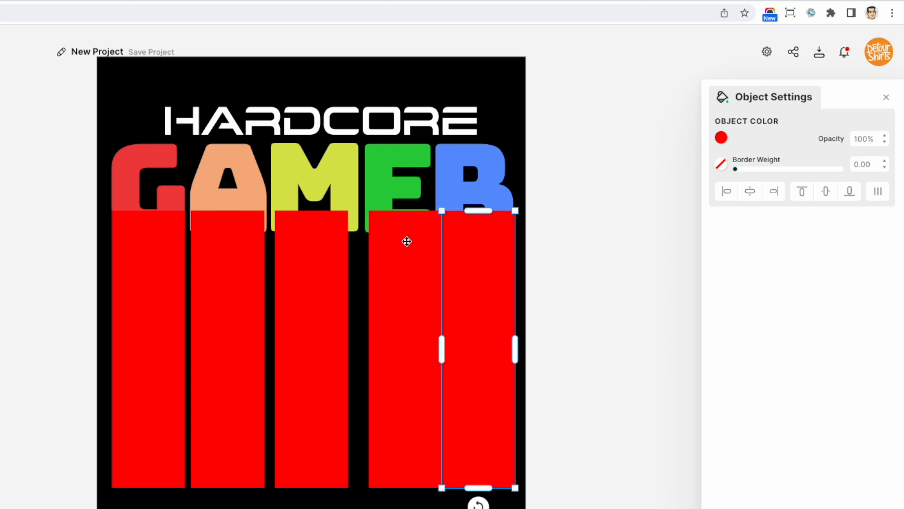
left_click(387, 237)
left_click_drag(387, 236, 381, 236)
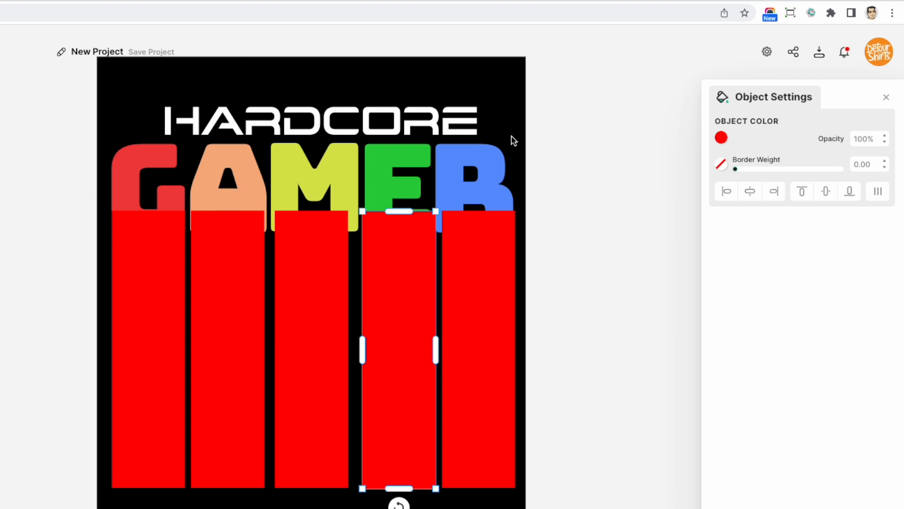
- Fill the bar beneath the letter A with the same orange document color as the letter
left_click(204, 186)
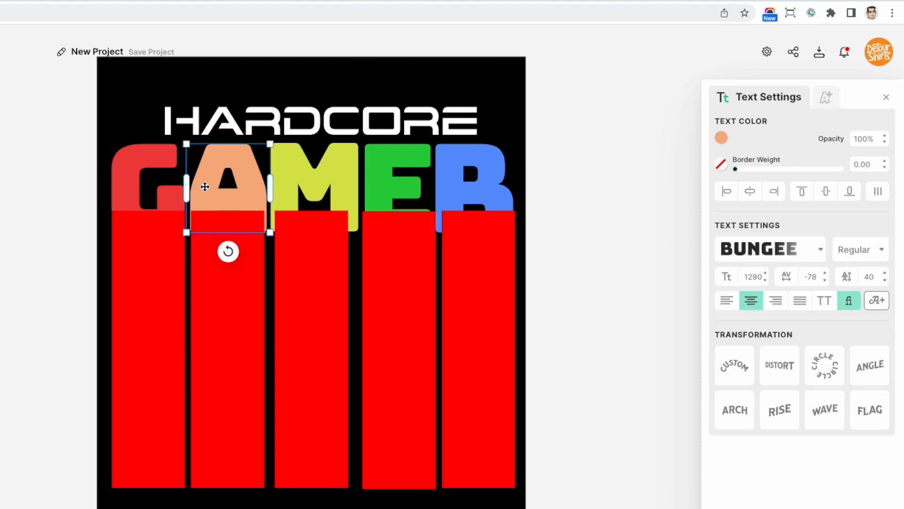
left_click(214, 283)
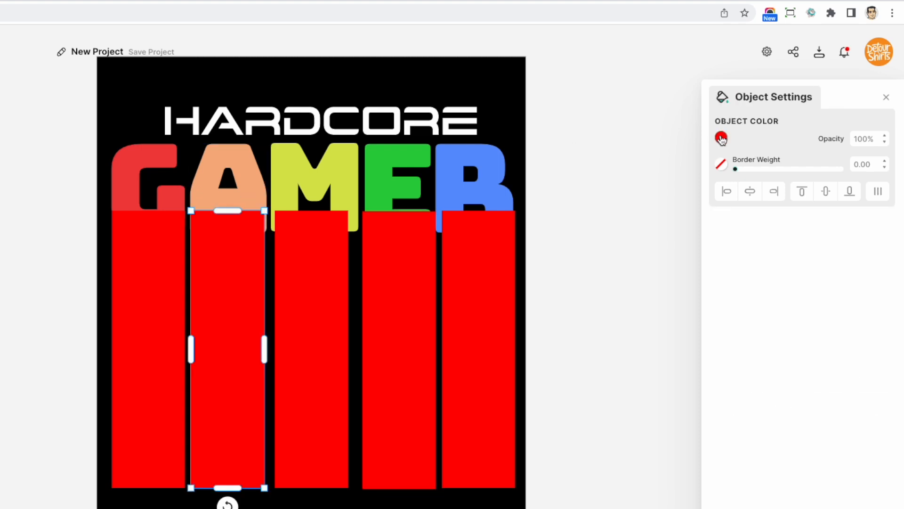
left_click(720, 138)
left_click(580, 389)
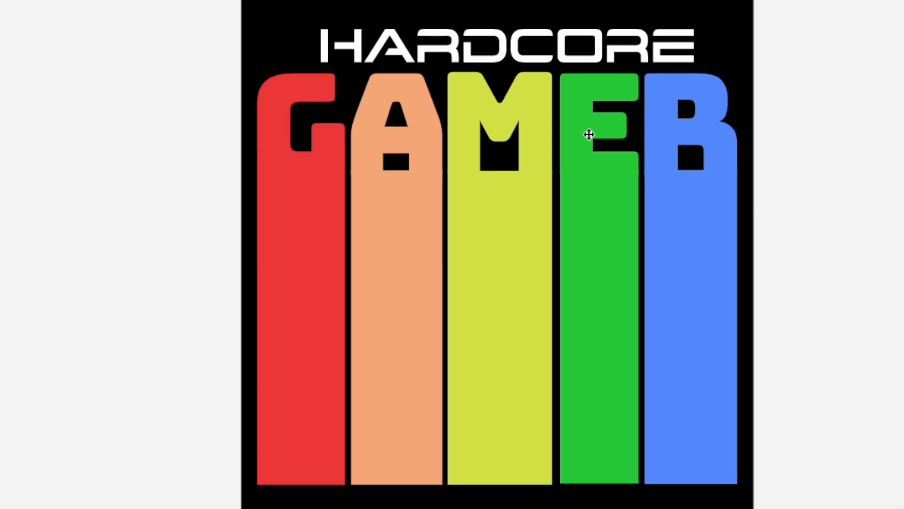
- Nudge the green letter E together with its bar slightly left to even the gap beside the M
left_click(582, 126)
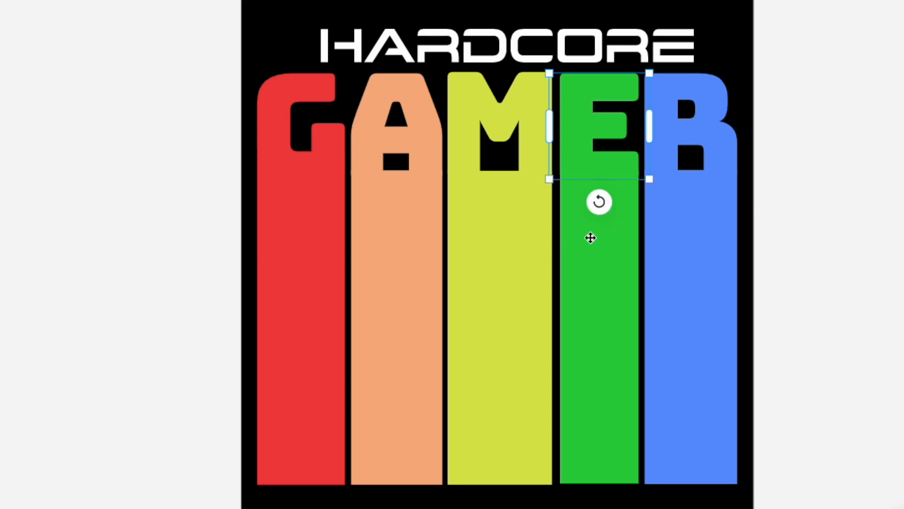
left_click(593, 261, "shift")
key("Left")
key("Left")
key("Left")
key("Left")
key("Left")
key("Left")
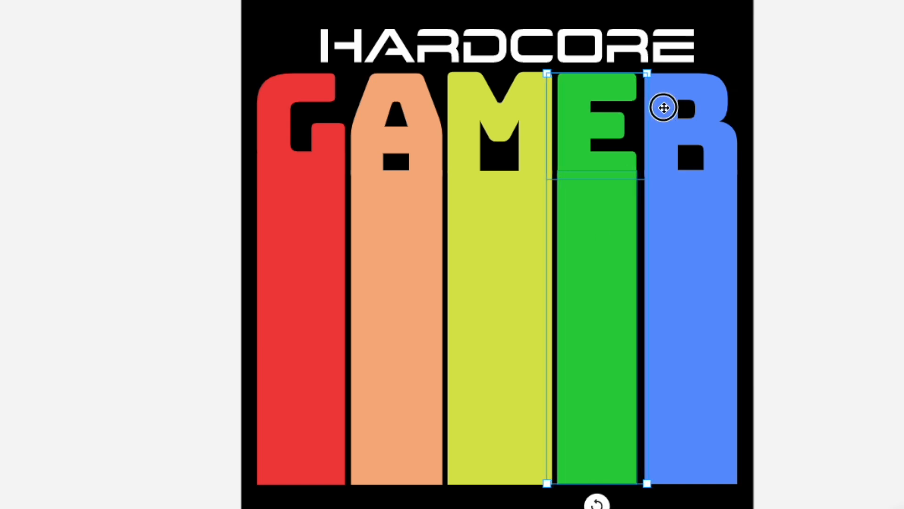
- Nudge the blue letter R together with its bar left to match the gap between the other columns
left_click(662, 105)
left_click(697, 283, "shift")
key("Left")
key("Left")
key("Left")
key("Left")
key("Left")
key("Left")
key("Left")
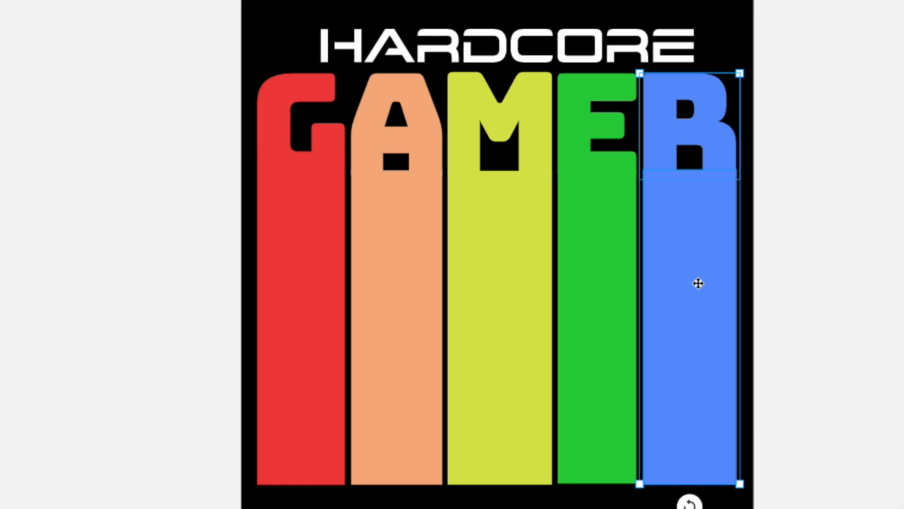
key("Right")
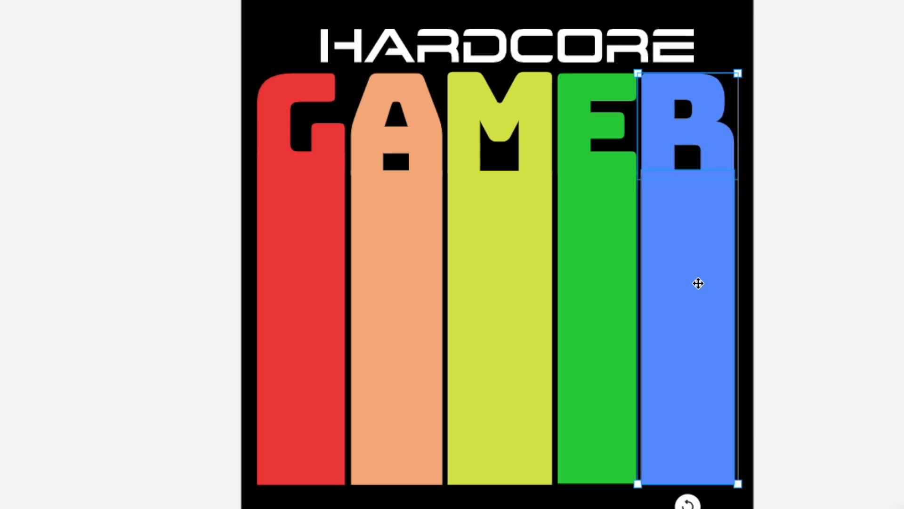
left_click(859, 177)
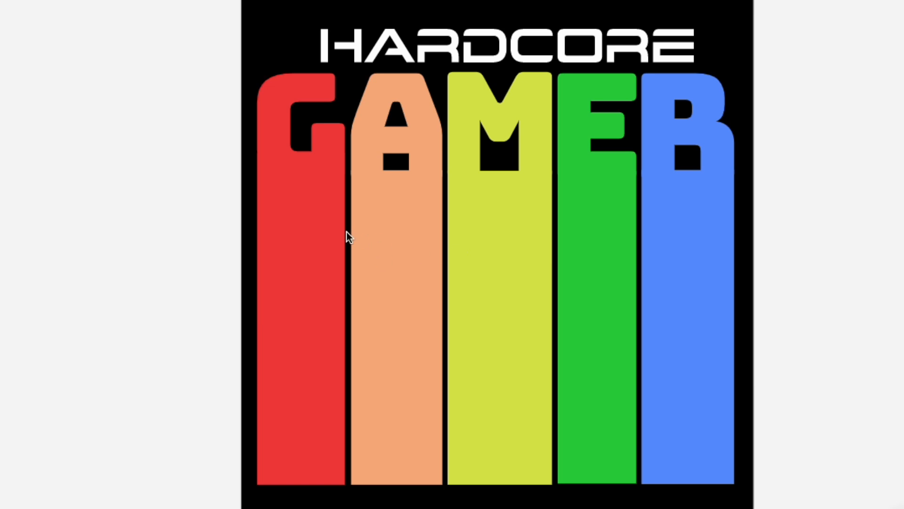
- Nudge the M, E and R columns together slightly right, leaving out HARDCORE and the A column
left_click_drag(836, 506, 432, 49)
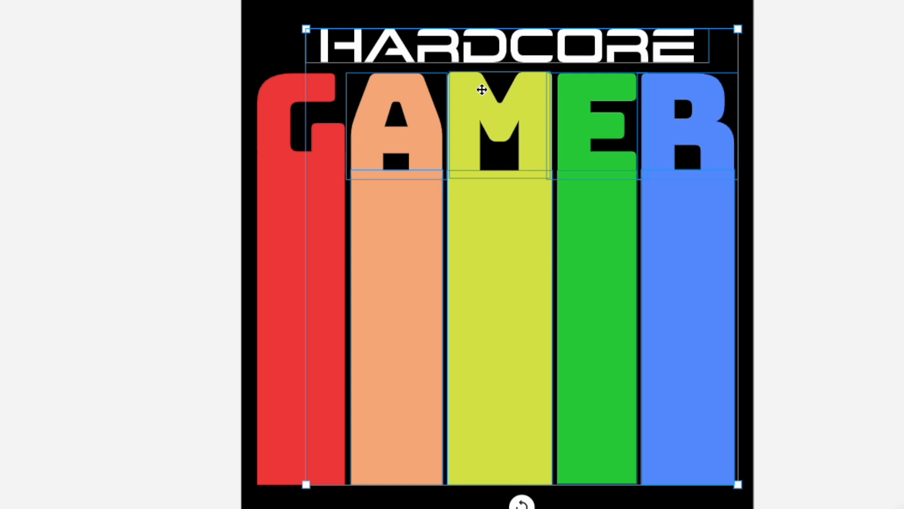
left_click(404, 127, "shift")
left_click(437, 51, "shift")
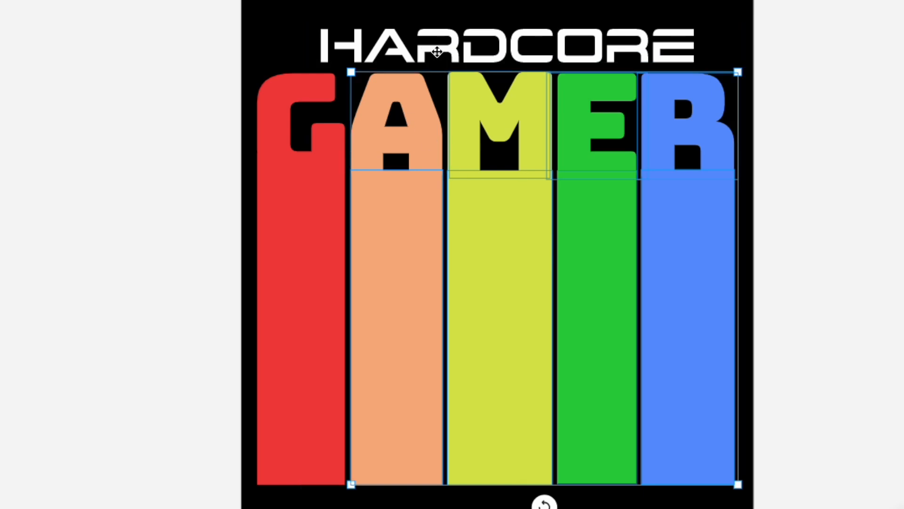
left_click(353, 249, "shift")
key("Right")
key("Right")
key("Right")
key("Right")
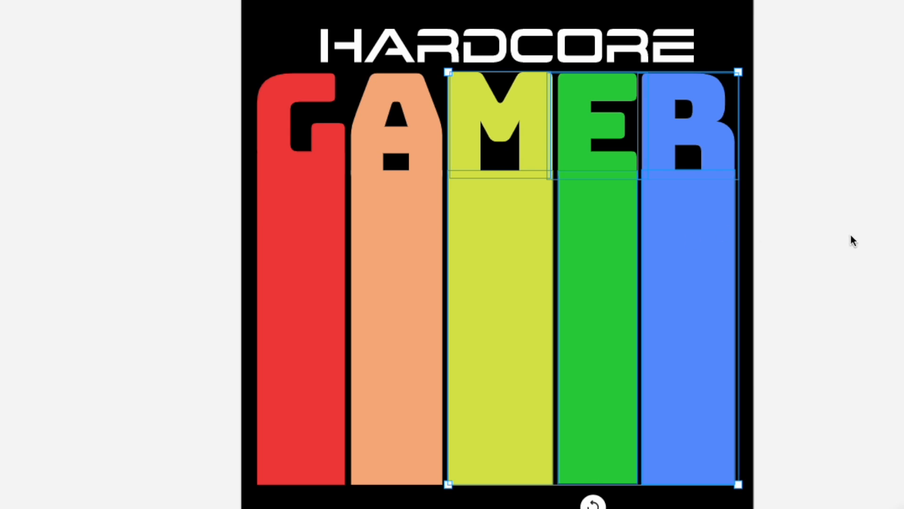
- Shift all five GAMER columns together slightly right without moving HARDCORE
left_click(853, 240)
left_click_drag(843, 507, 113, 26)
left_click(383, 40, "shift")
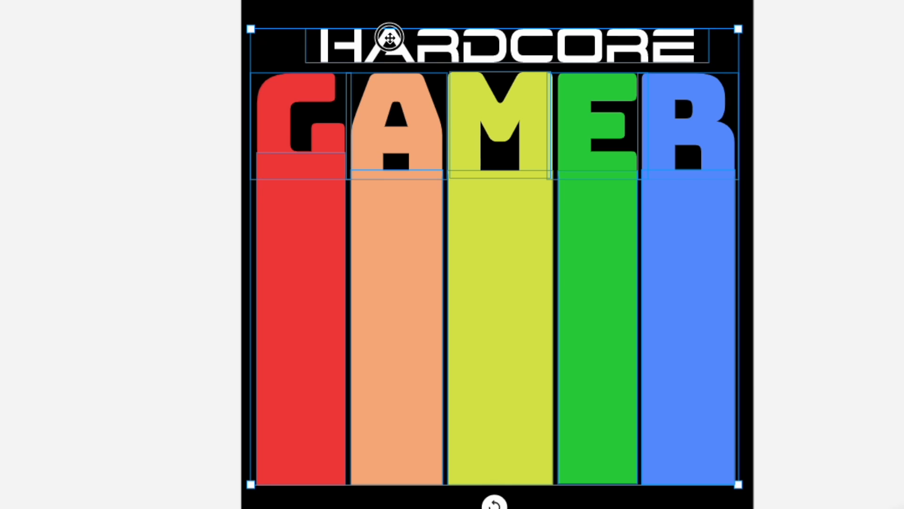
left_click_drag(301, 202, 303, 202)
left_click(819, 142)
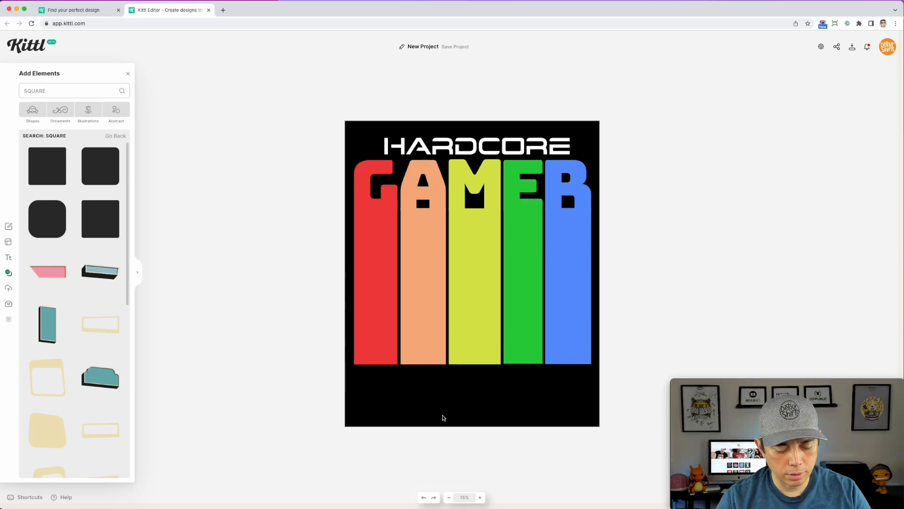
- Add a new text object in the Bungee typeface and enlarge it over the middle columns
key("t")
left_click(809, 163)
left_click(710, 115)
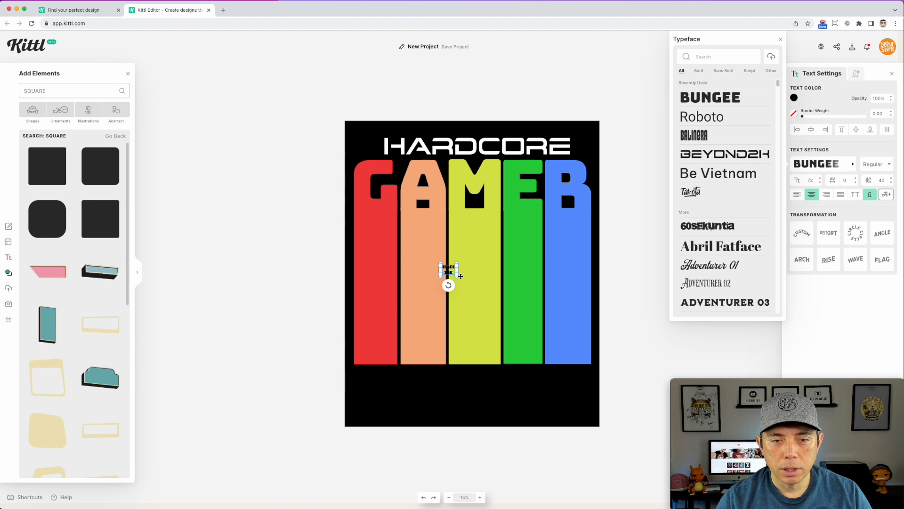
left_click_drag(458, 271, 523, 313)
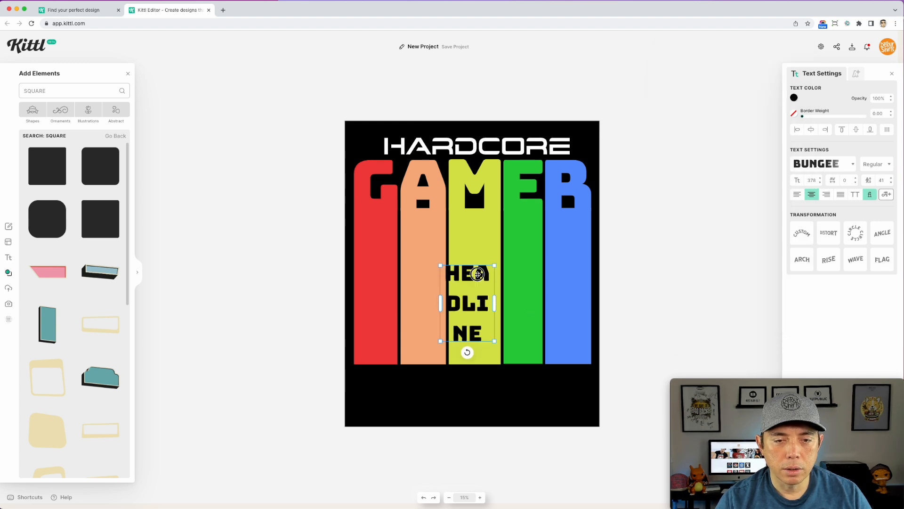
- Replace the new text with FOR LIFE and set its fill color to white
double_click(478, 274)
type("FOR")
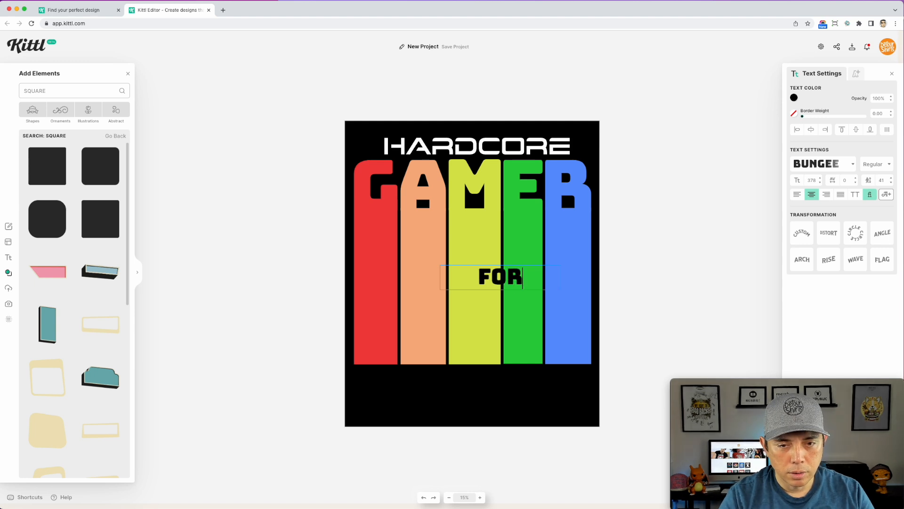
type(" LIFE")
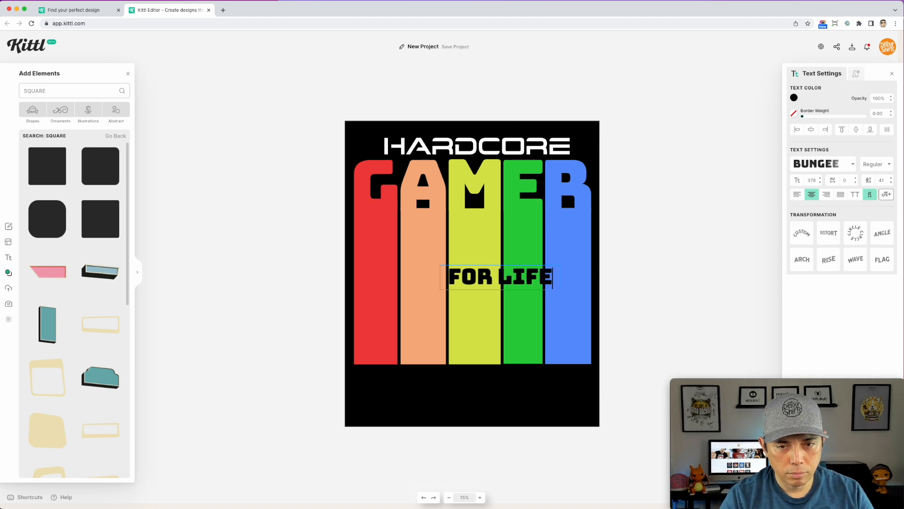
left_click(503, 275)
key("super+a")
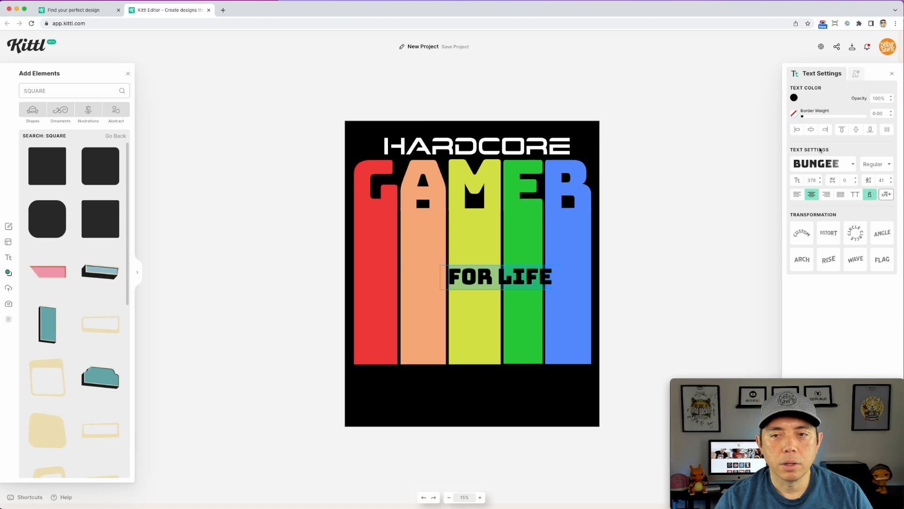
left_click(821, 163)
left_click(793, 97)
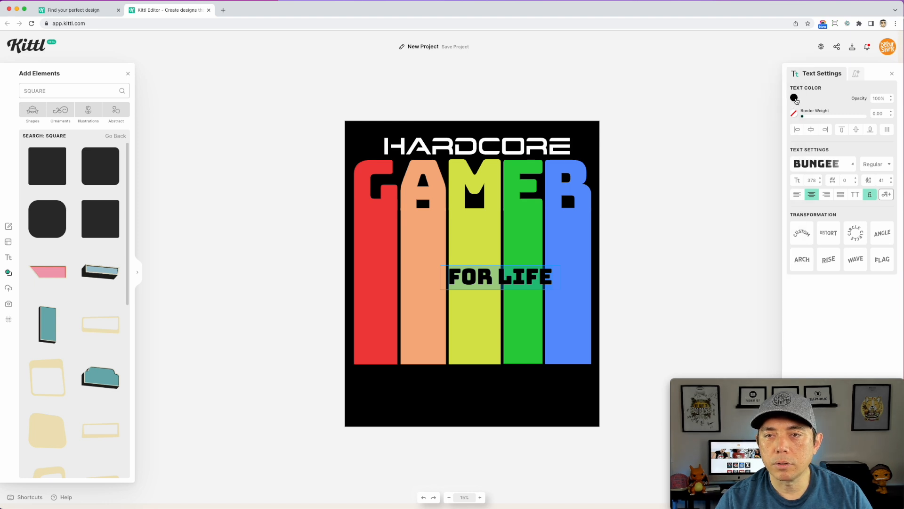
left_click(623, 90)
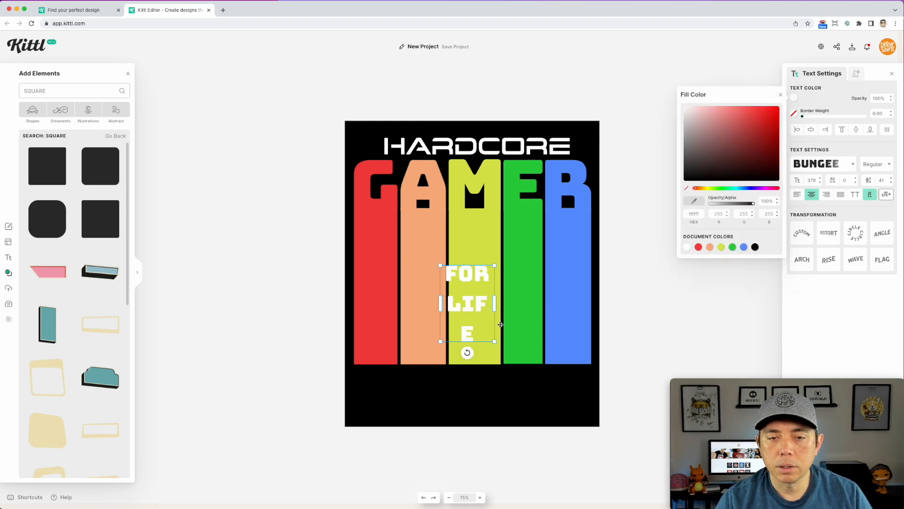
- Widen FOR LIFE onto a single line, place it below the colored columns and enlarge it to nearly the artboard's width
left_click_drag(496, 343, 523, 382)
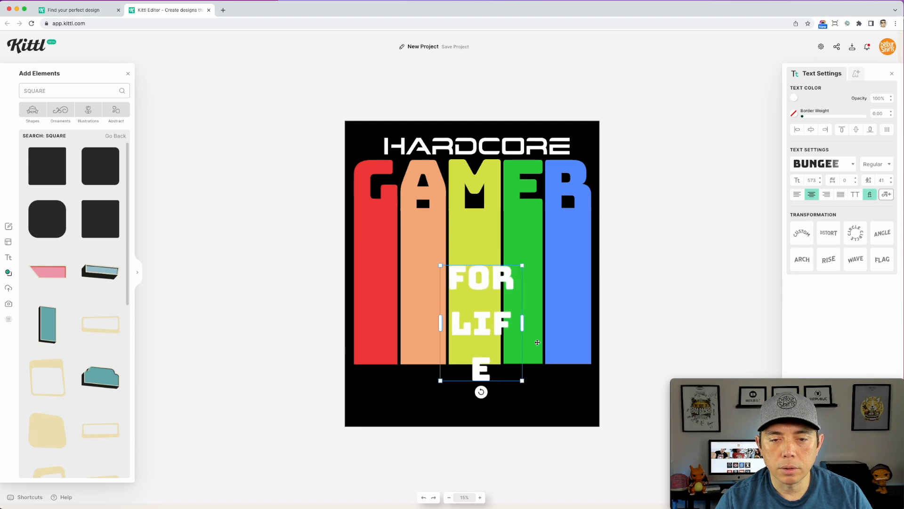
left_click_drag(522, 323, 619, 304)
left_click_drag(558, 294, 460, 395)
left_click_drag(521, 390, 601, 411)
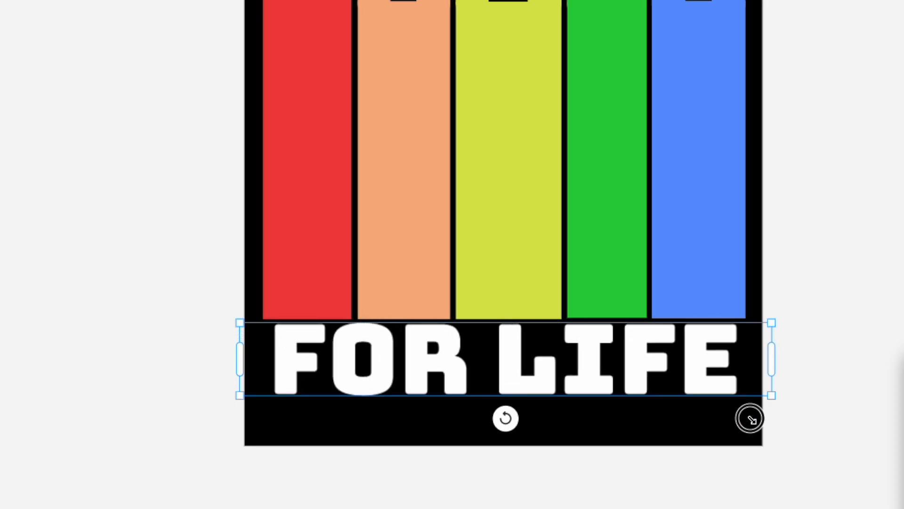
- Fine-tune the size and position of FOR LIFE so it spans the outer edges of the columns just beneath them
left_click_drag(661, 374, 652, 377)
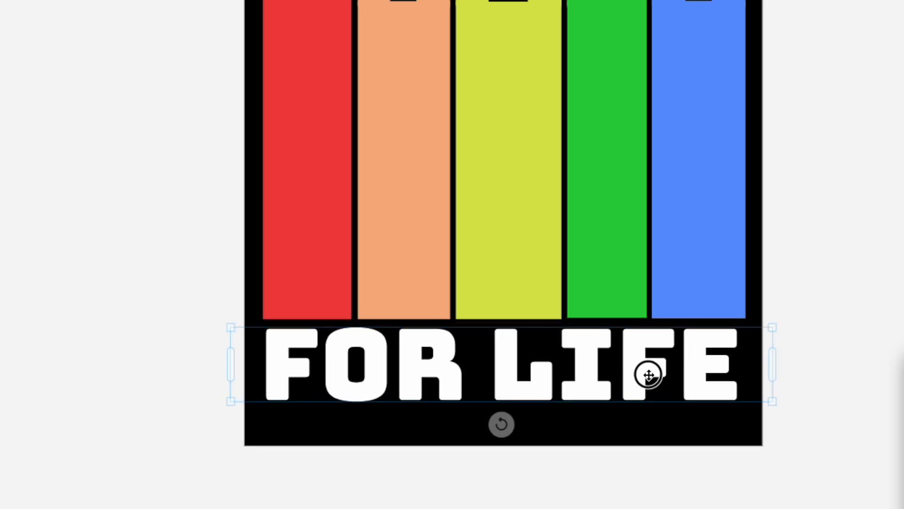
left_click_drag(776, 326, 783, 317)
mouse_move(722, 343)
left_mouse_down()
mouse_move(711, 339)
mouse_move(718, 341)
left_mouse_up()
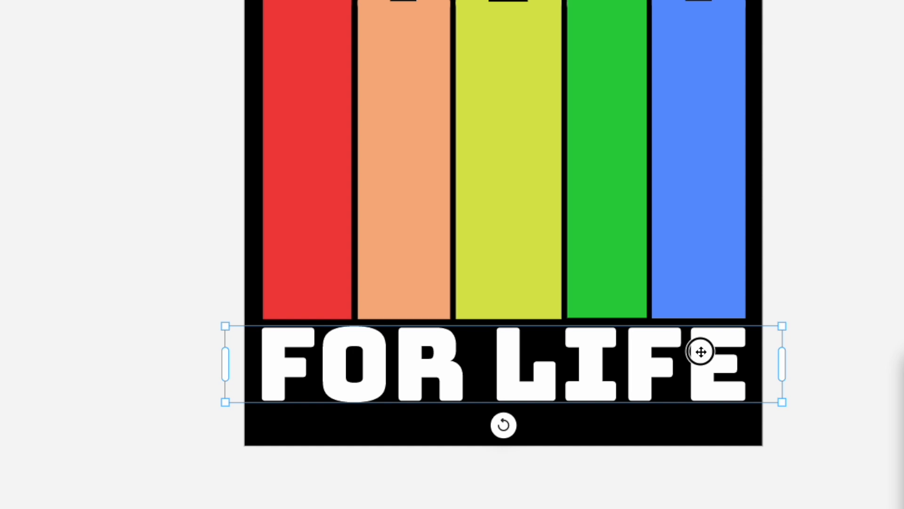
left_click_drag(701, 352, 701, 350)
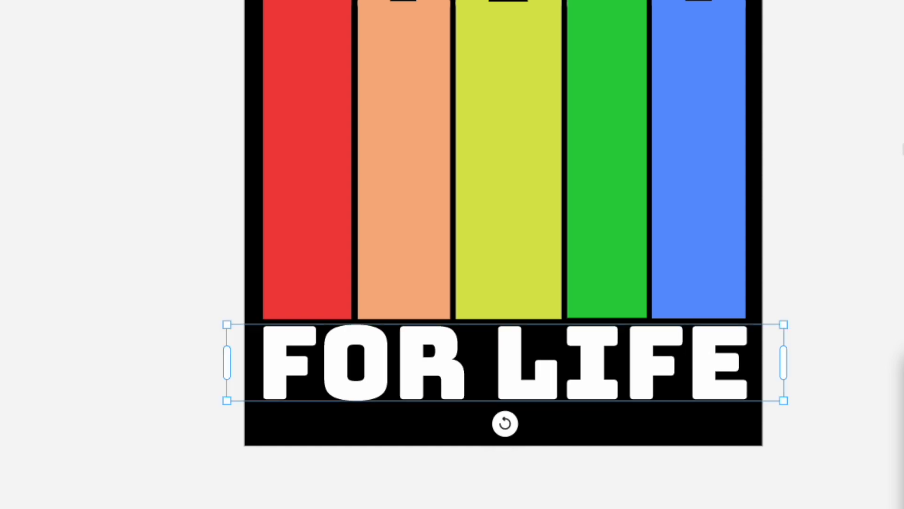
left_click(704, 303)
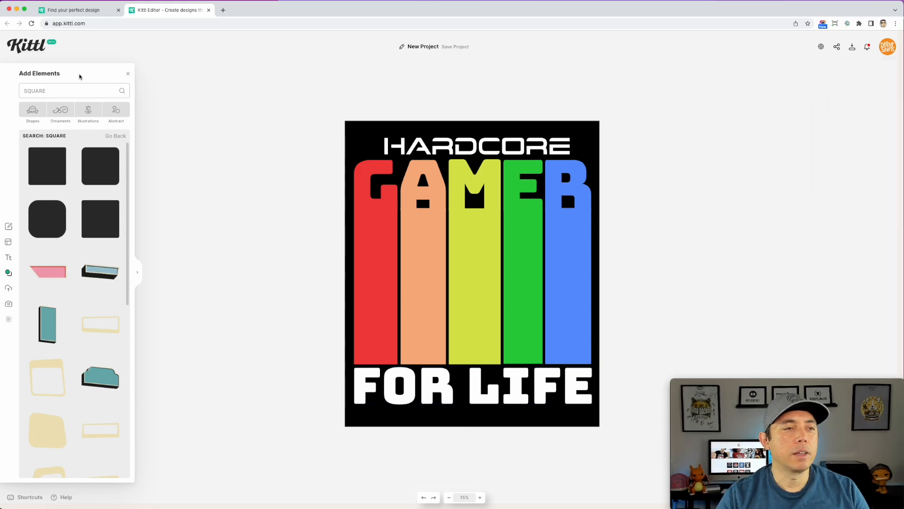
- Search the elements library for VIDEO GAME
left_click(51, 92)
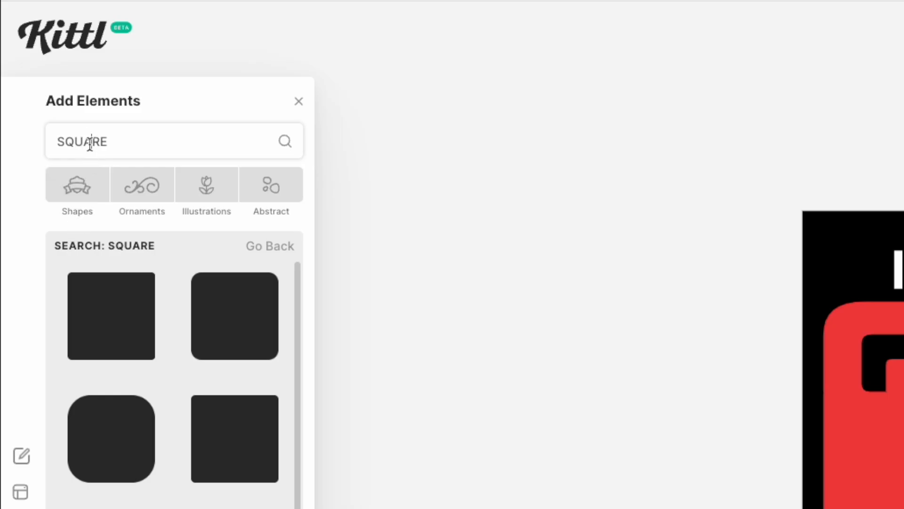
double_click(90, 142)
type("VIDEO GAM")
key("BackSpace")
type("AME")
key("Return")
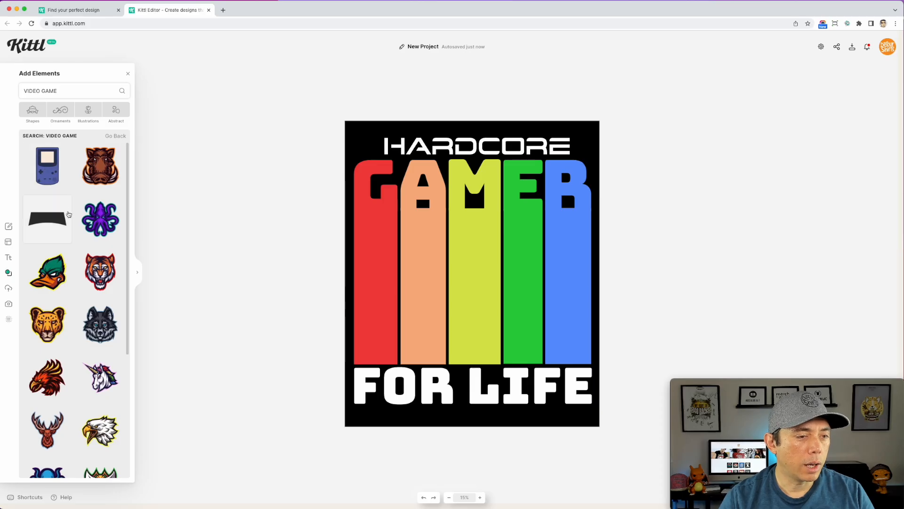
- Add the angled green game controller illustration, enlarge it to span most of the colored columns and center it between GAMER and FOR LIFE
scroll(63, 209, "down", 10)
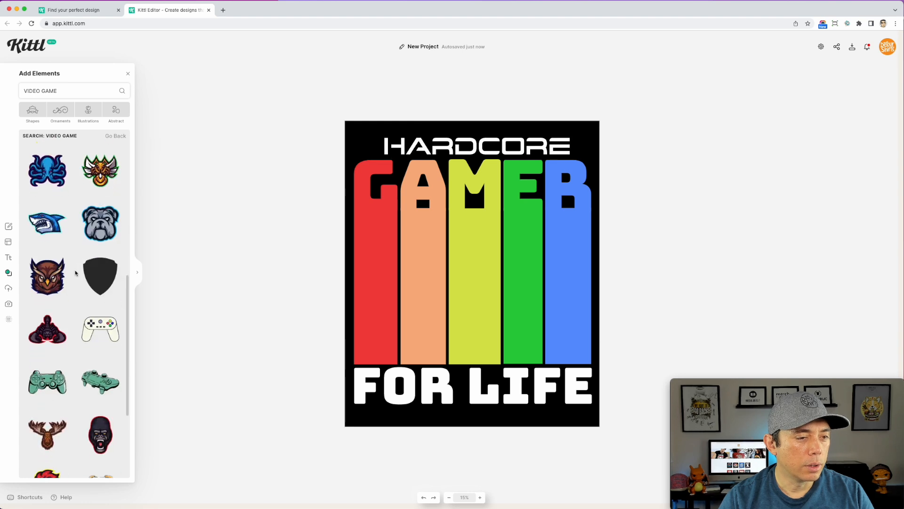
scroll(79, 286, "down", 3)
left_click(97, 307)
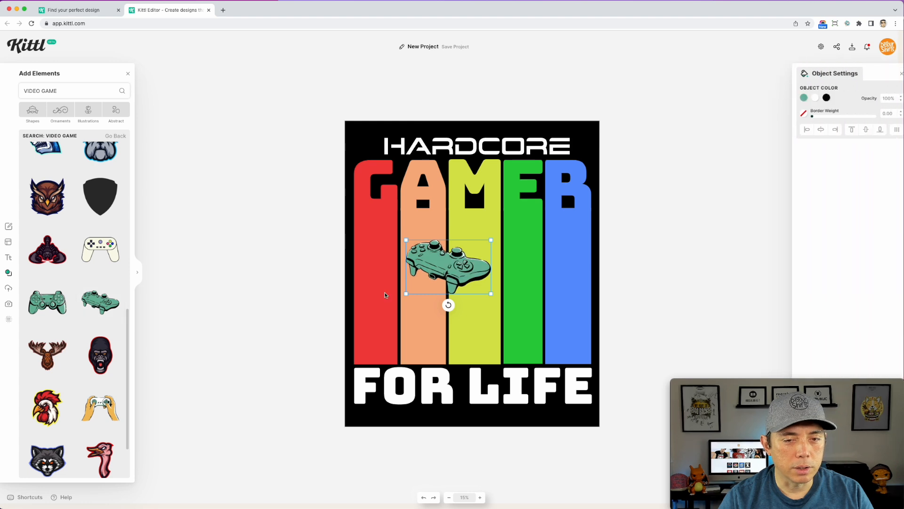
left_click_drag(491, 294, 591, 361)
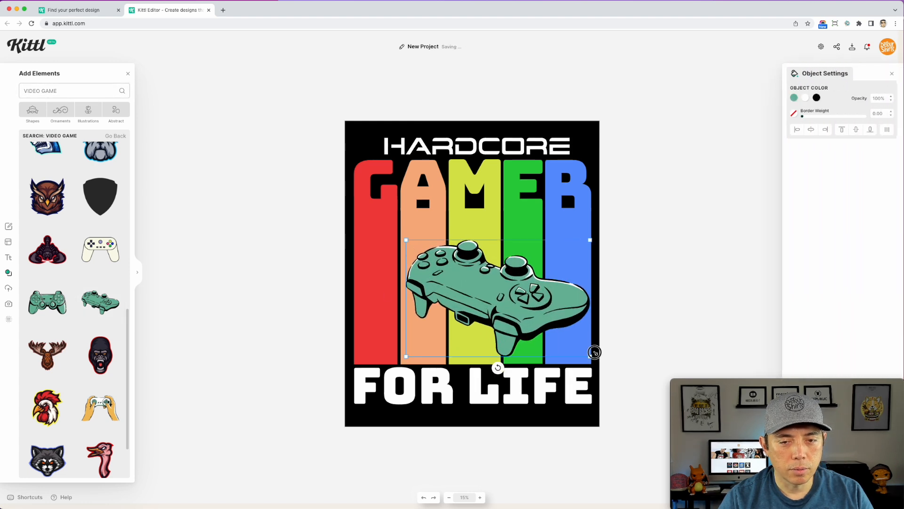
left_click_drag(552, 314, 530, 305)
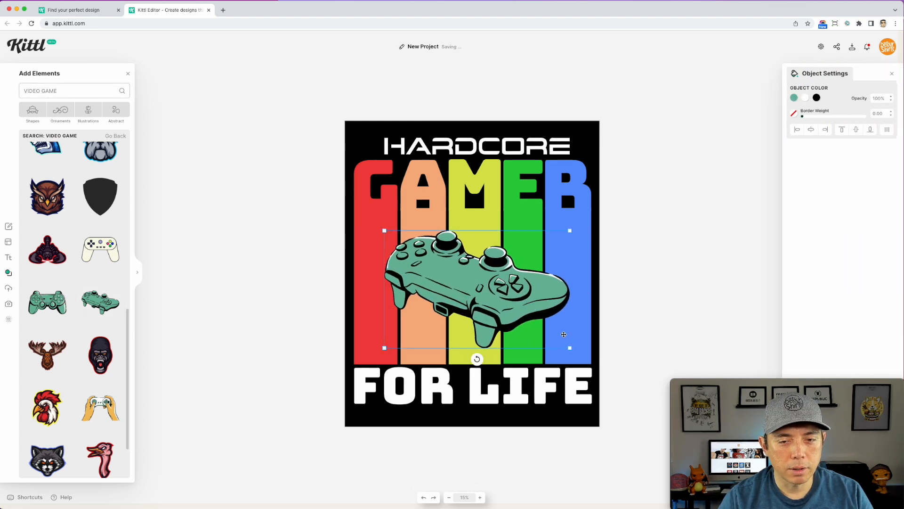
left_click_drag(570, 348, 574, 350)
left_click_drag(521, 302, 523, 298)
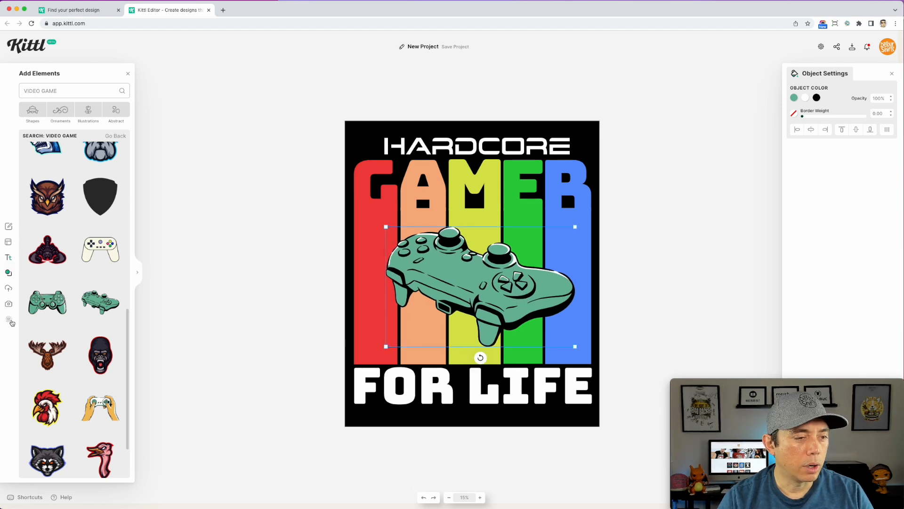
- Clear the element search and show all abstract elements in the Y2K category
left_click(66, 90)
key("BackSpace")
key("BackSpace")
key("BackSpace")
key("BackSpace")
key("BackSpace")
key("BackSpace")
key("BackSpace")
key("BackSpace")
key("BackSpace")
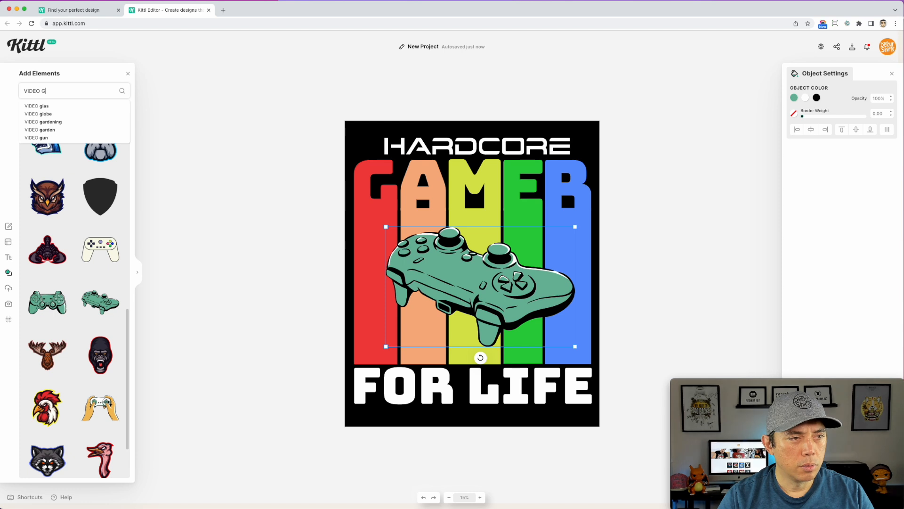
key("BackSpace")
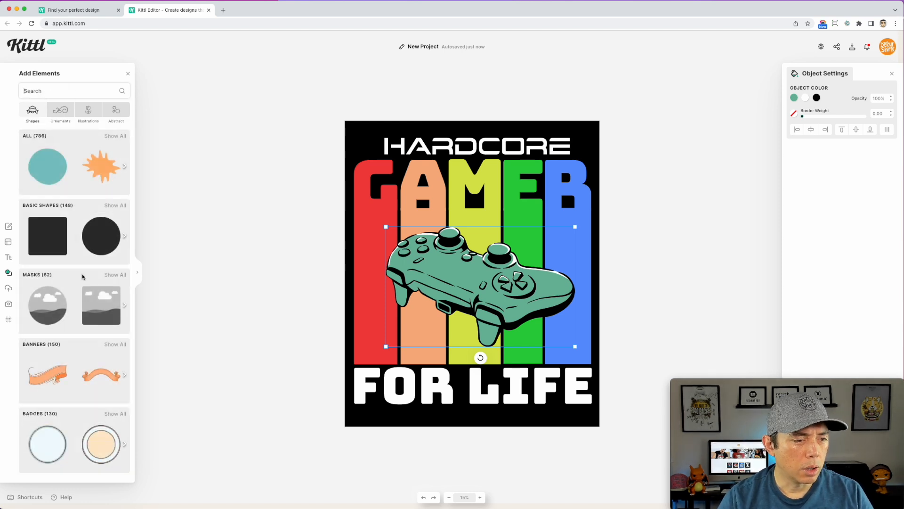
left_click(116, 111)
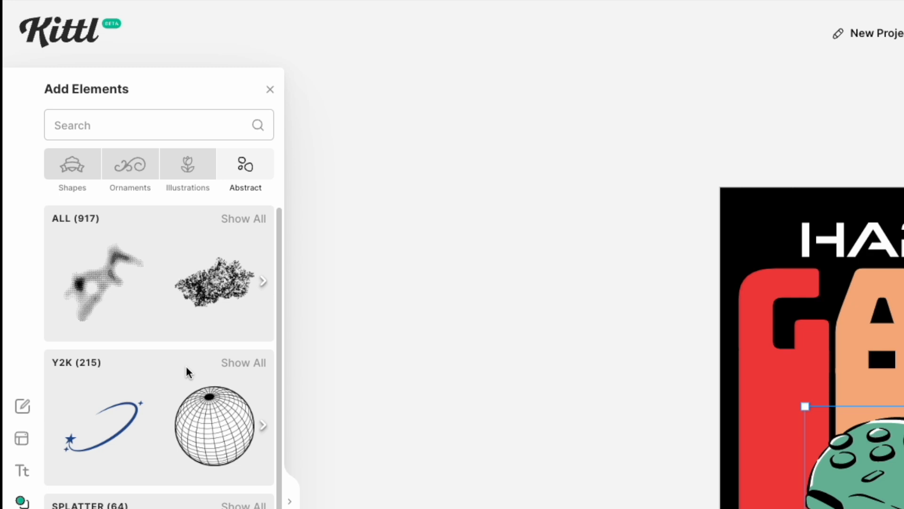
left_click(246, 365)
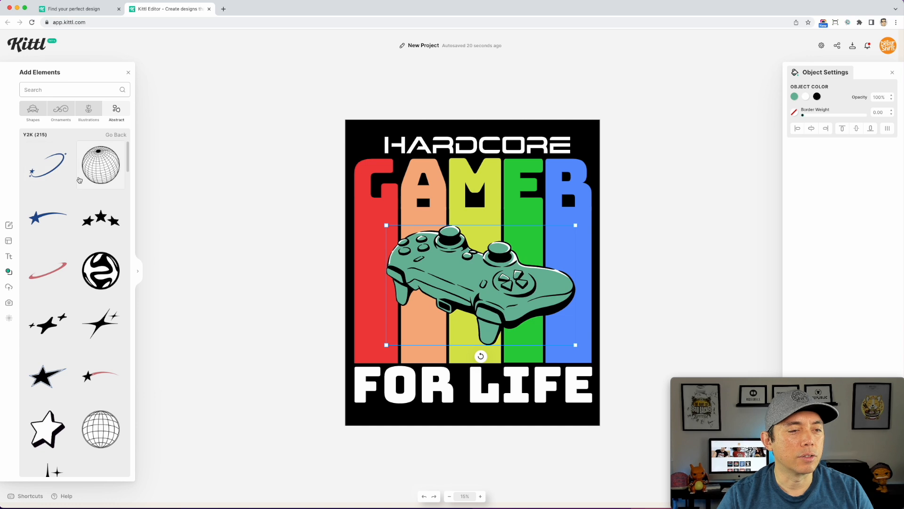
- Place the black oval halftone blob from the Y2K elements over the game controller
scroll(79, 180, "down", 5)
scroll(80, 174, "up", 3)
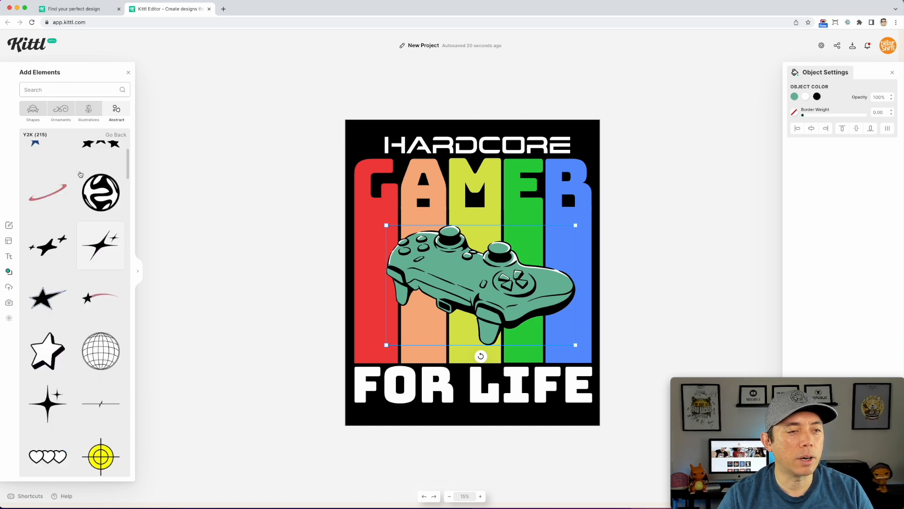
scroll(85, 233, "down", 8)
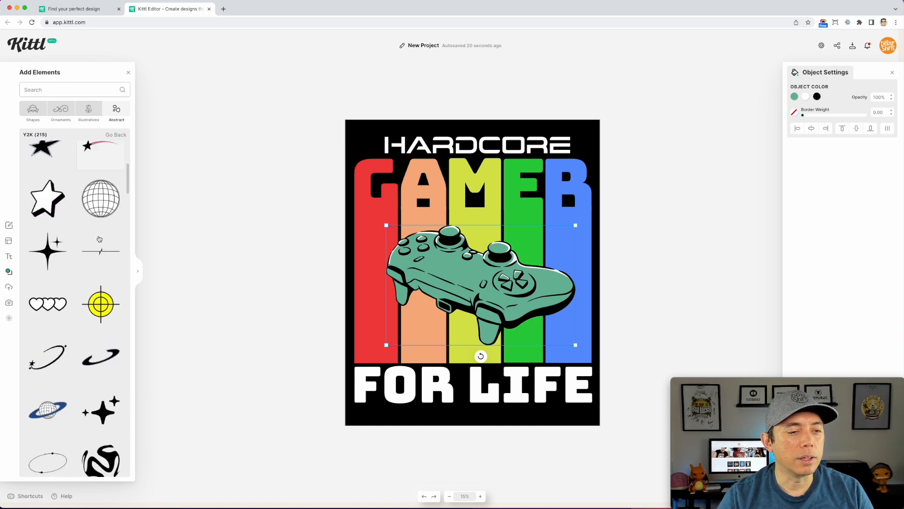
scroll(75, 212, "down", 2)
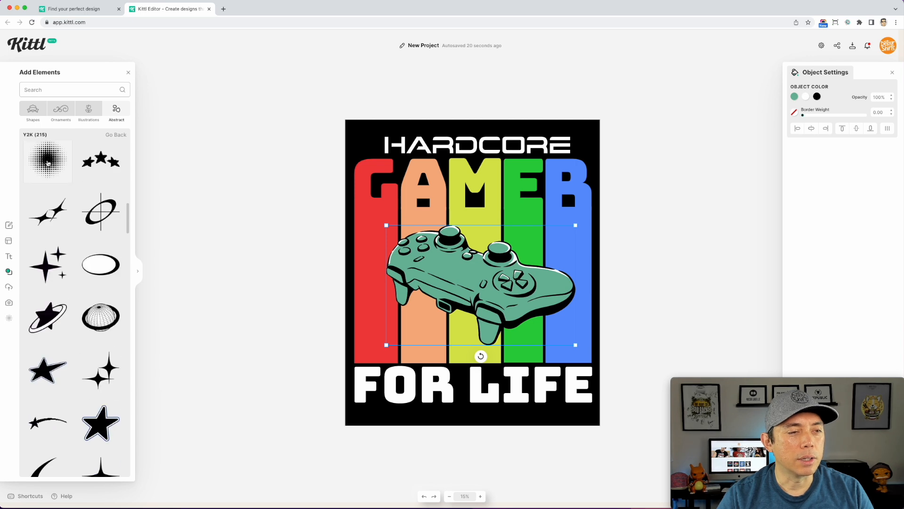
scroll(73, 188, "down", 4)
scroll(61, 268, "down", 5)
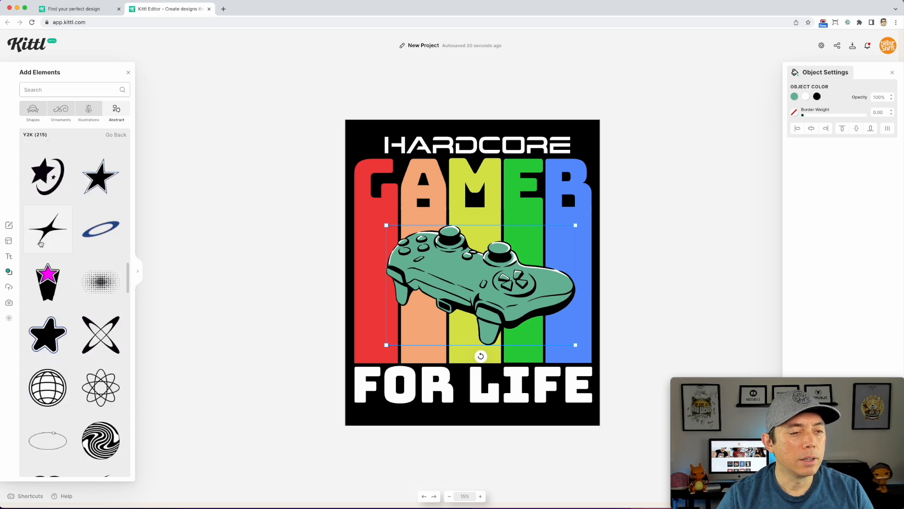
scroll(89, 273, "down", 3)
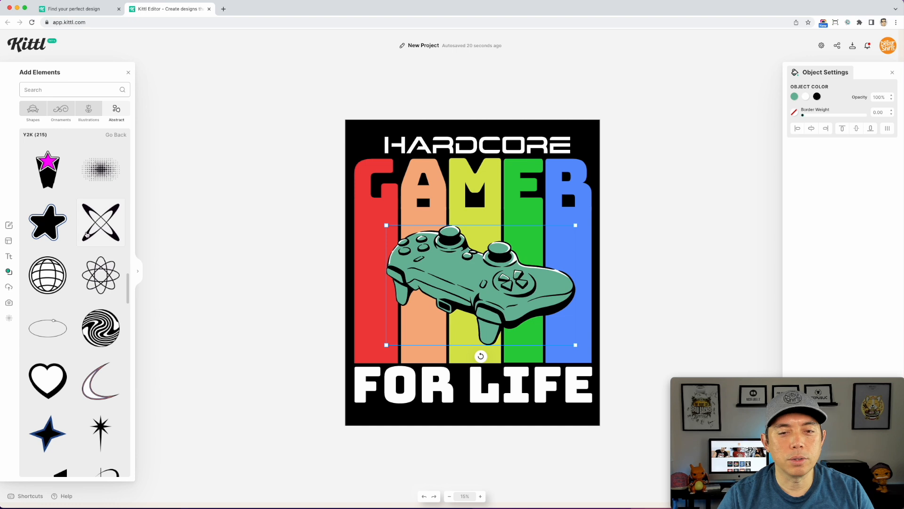
scroll(86, 234, "down", 8)
scroll(86, 223, "down", 12)
scroll(87, 224, "down", 5)
scroll(58, 261, "down", 8)
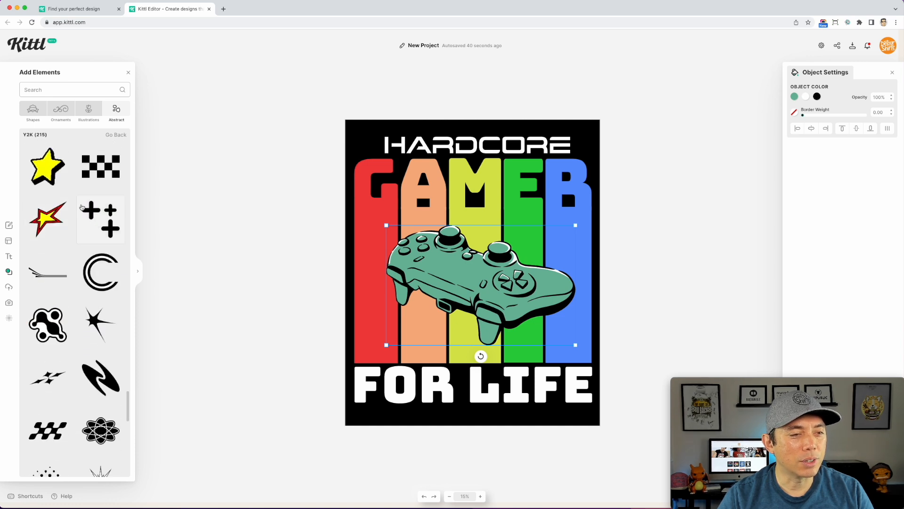
scroll(82, 208, "down", 5)
scroll(56, 256, "down", 9)
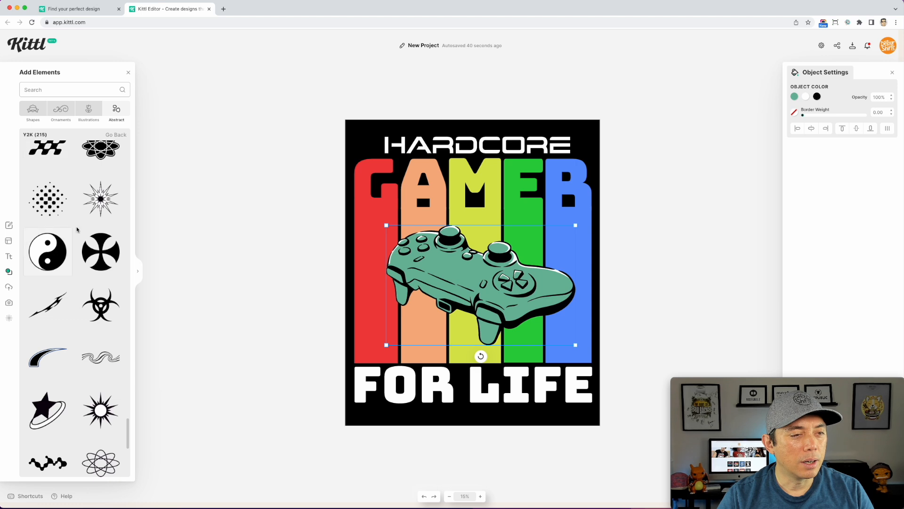
scroll(86, 228, "down", 3)
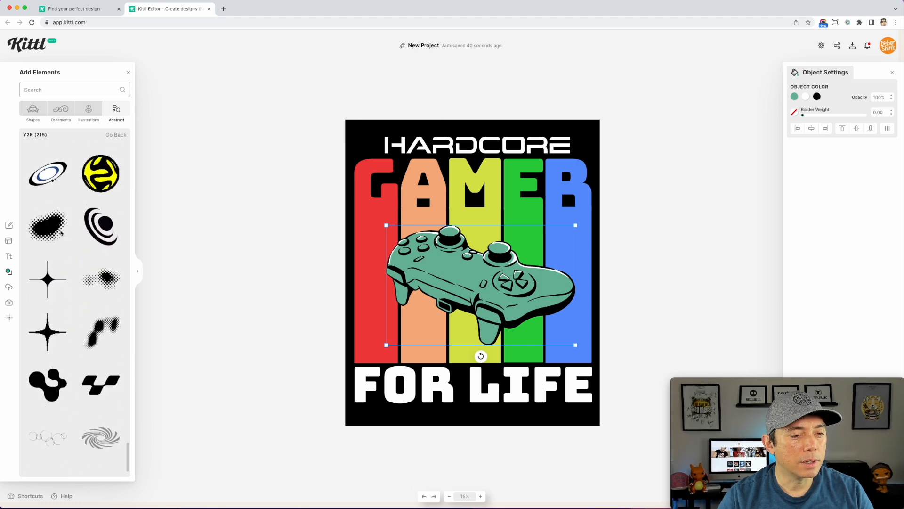
left_click_drag(47, 227, 426, 245)
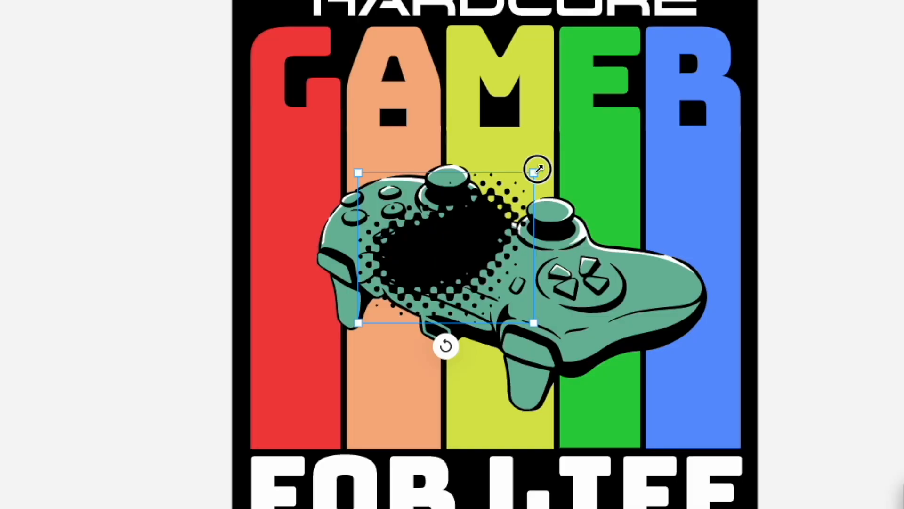
- Enlarge the halftone blob, rotate it about 45 degrees clockwise and center it so its dots extend around the controller
left_click_drag(492, 227, 549, 180)
left_click_drag(506, 346, 402, 302)
left_click_drag(543, 207, 517, 269)
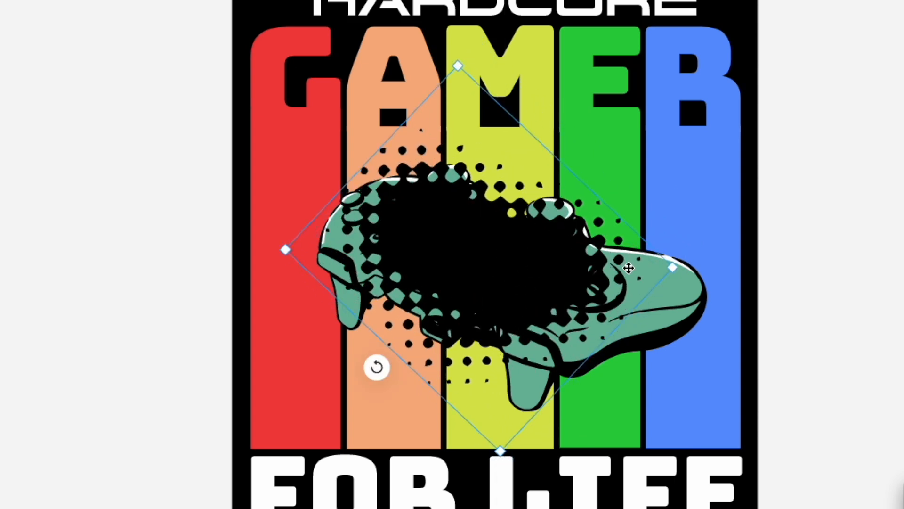
left_click_drag(676, 267, 820, 244)
left_click_drag(632, 254, 580, 272)
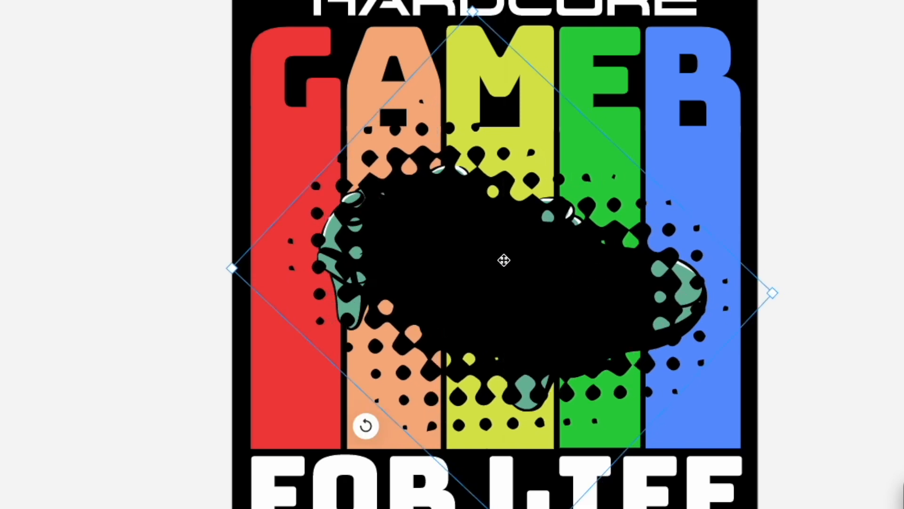
- Move the halftone blob backward behind the controller and deselect it
right_click(504, 260)
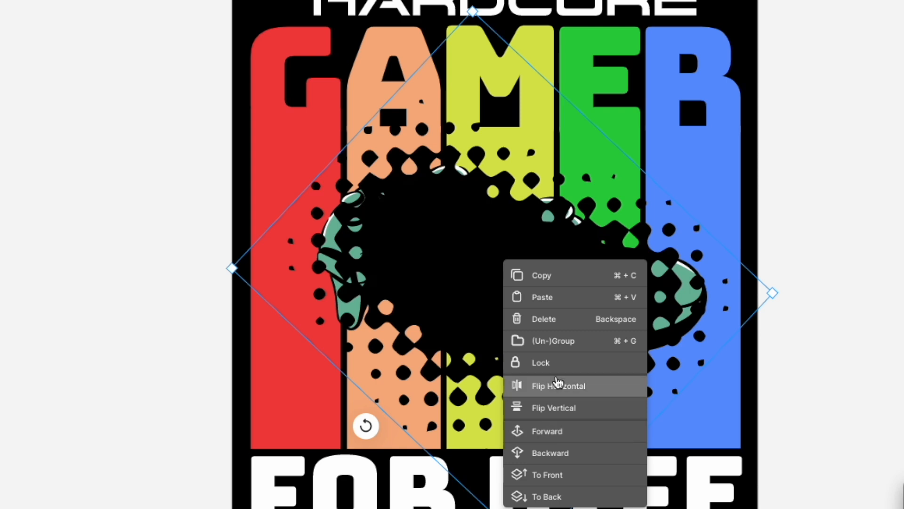
left_click(584, 450)
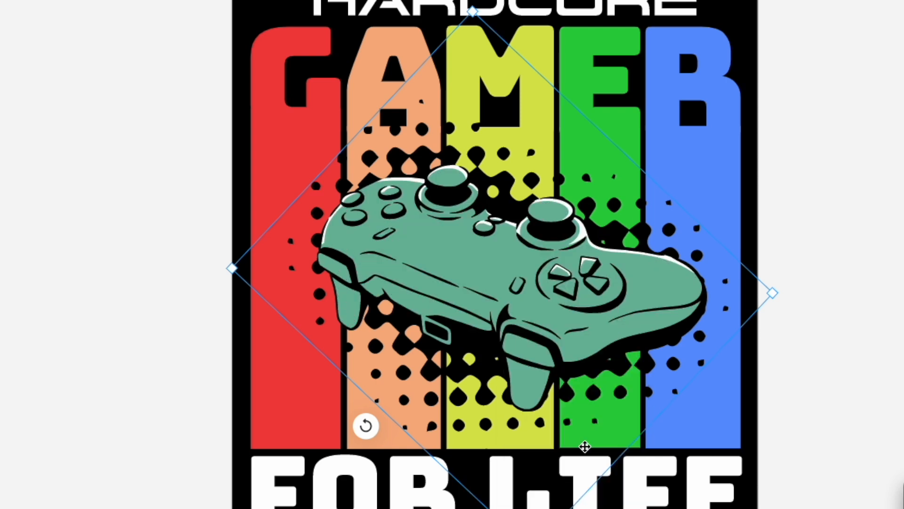
left_click(872, 169)
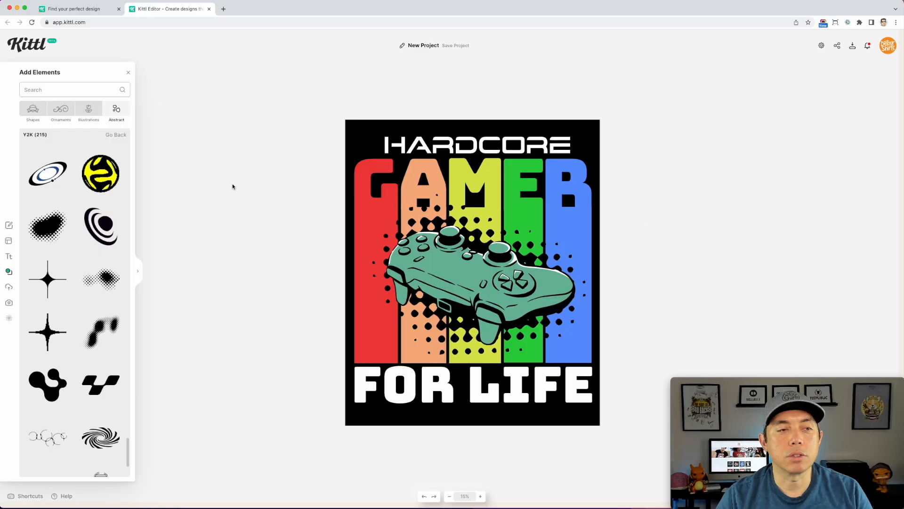
- Add the long four-pointed sparkle with a small companion star and place it over the green and blue columns above the controller
scroll(96, 263, "up", 20)
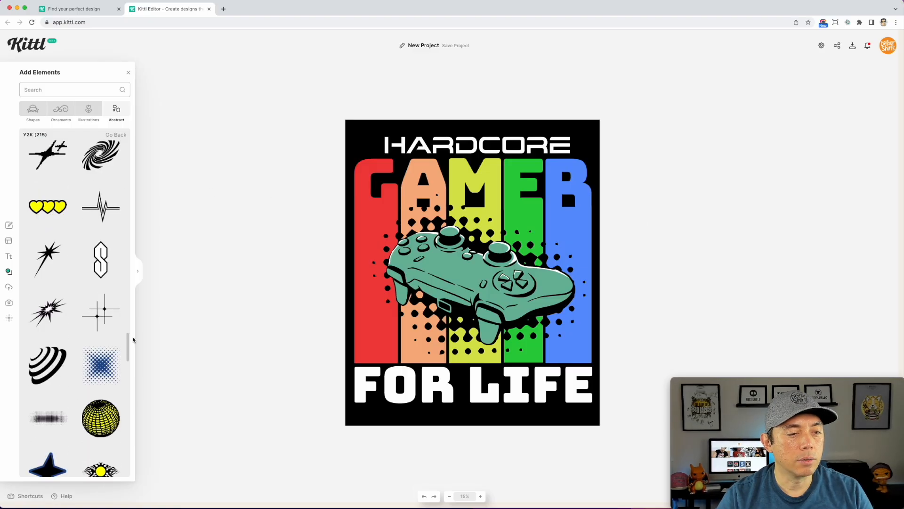
left_click_drag(130, 340, 125, 105)
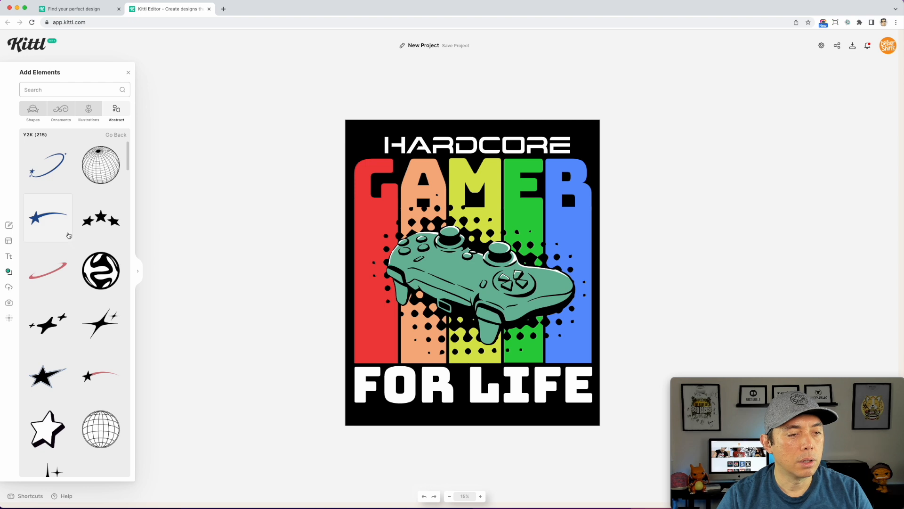
left_click(101, 323)
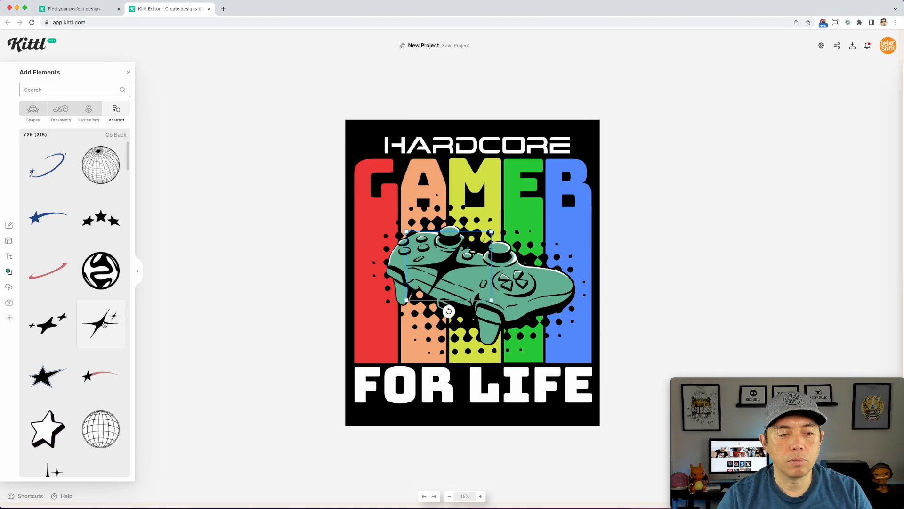
left_click_drag(442, 263, 570, 231)
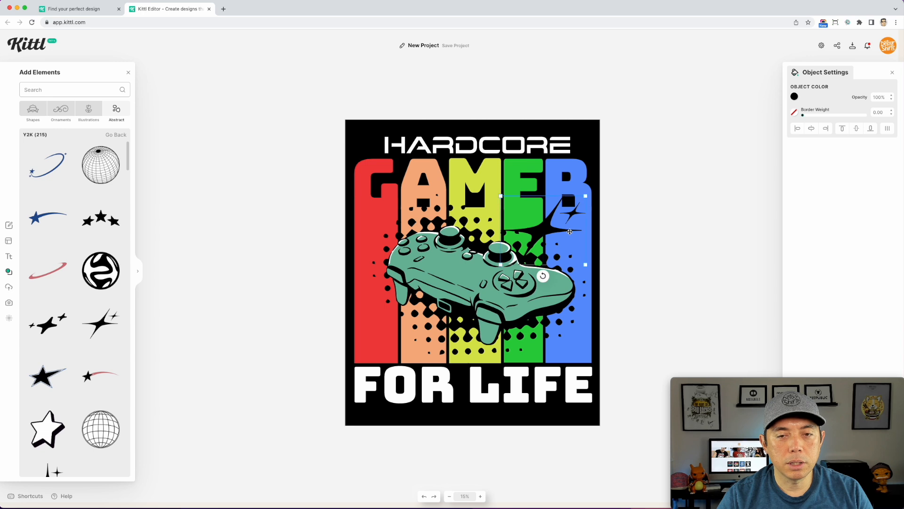
- Flip the sparkle horizontally, shrink it beside the controller's upper edge and place a copy at the base of the red and orange columns
right_click(546, 227)
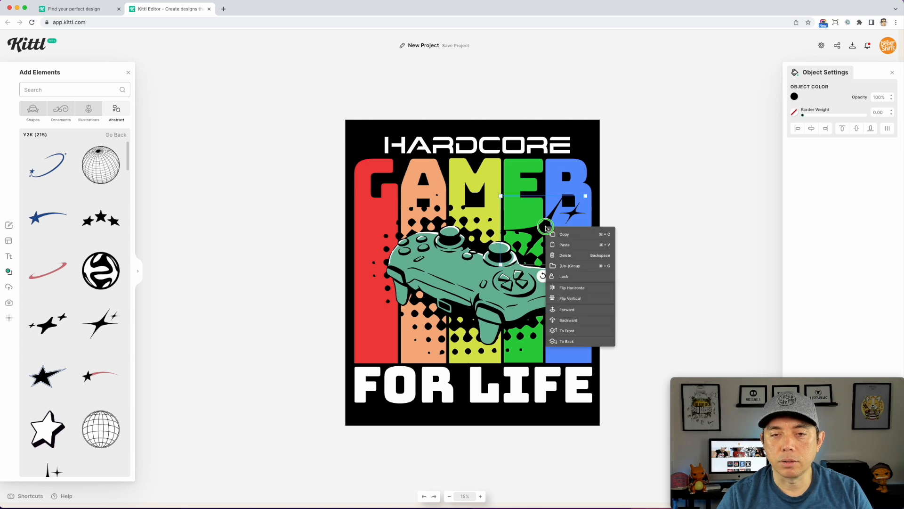
left_click(580, 287)
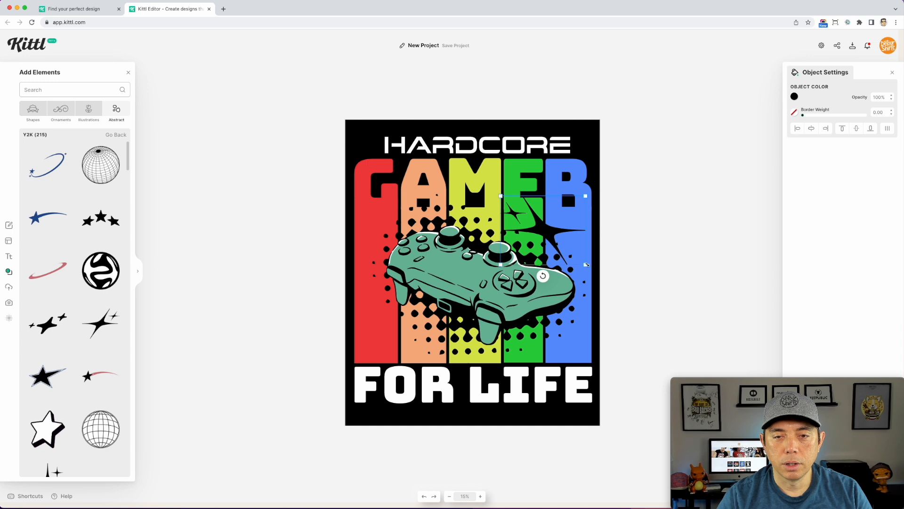
left_click_drag(584, 263, 398, 340)
- Add the linked twin-sparkle element, flip it horizontally and shrink it onto the red column above the controller's grip
scroll(74, 318, "down", 6)
scroll(75, 311, "down", 7)
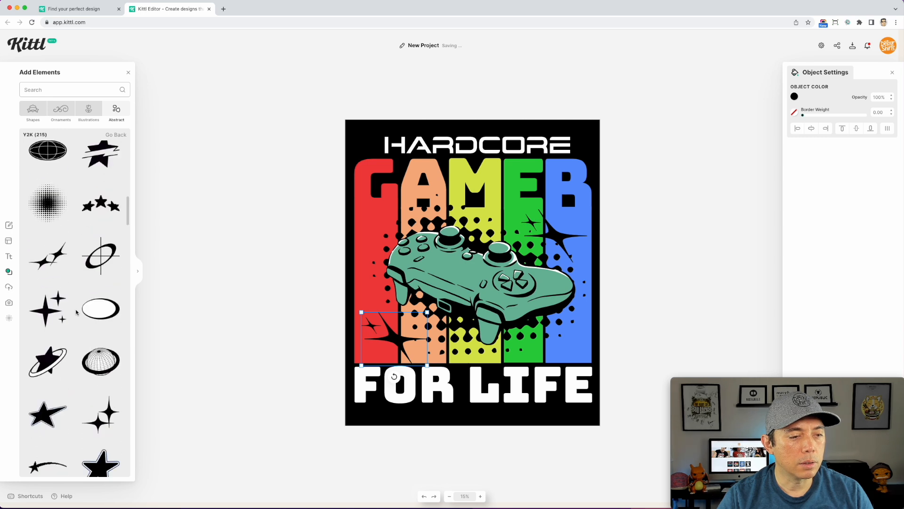
left_click(51, 263)
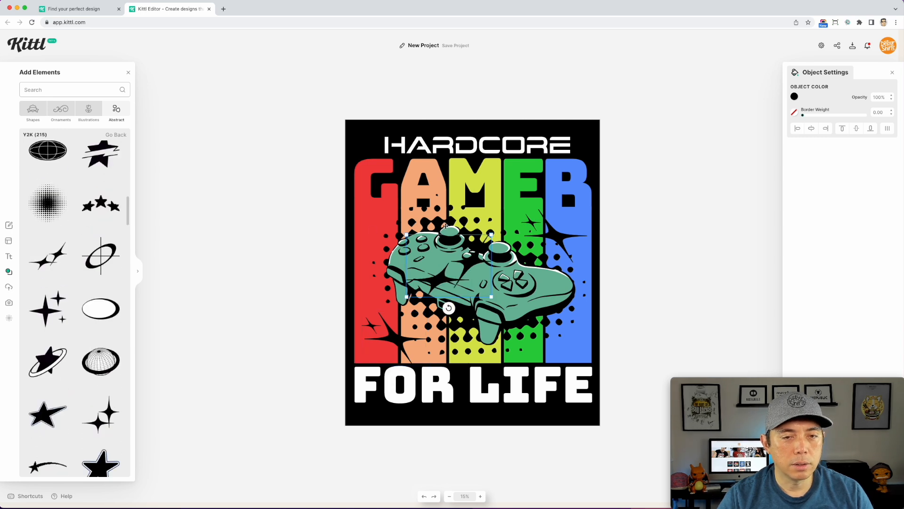
right_click(471, 258)
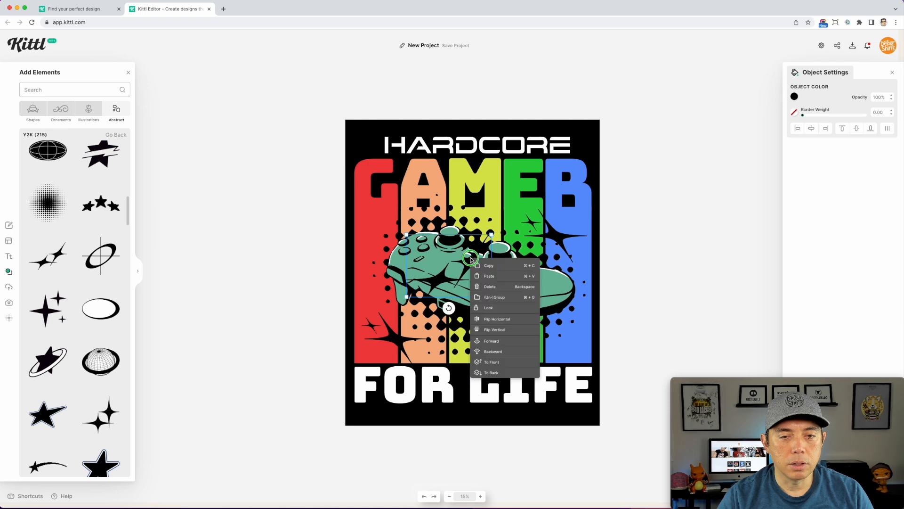
left_click(485, 320)
left_click_drag(491, 298, 400, 235)
- Recolor the linked twin-sparkle on the red column white and deselect it
left_click(794, 97)
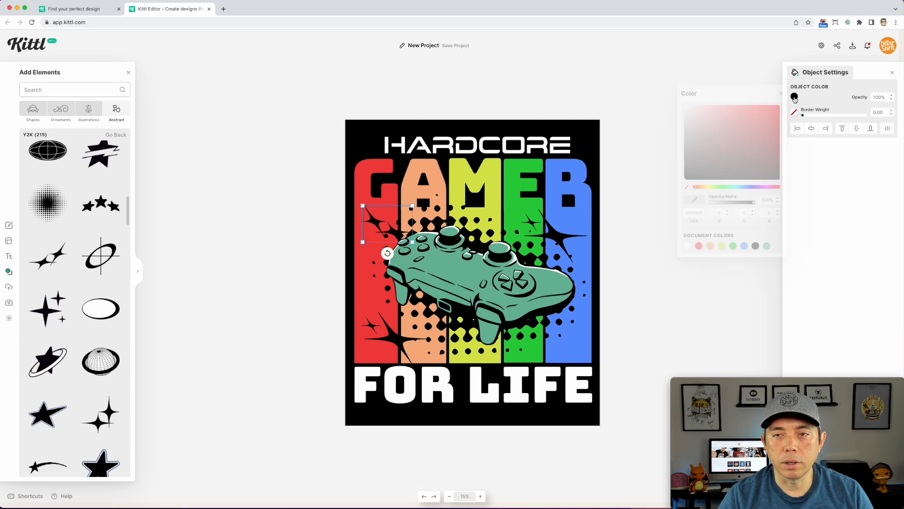
left_click_drag(734, 135, 655, 95)
left_click(234, 226)
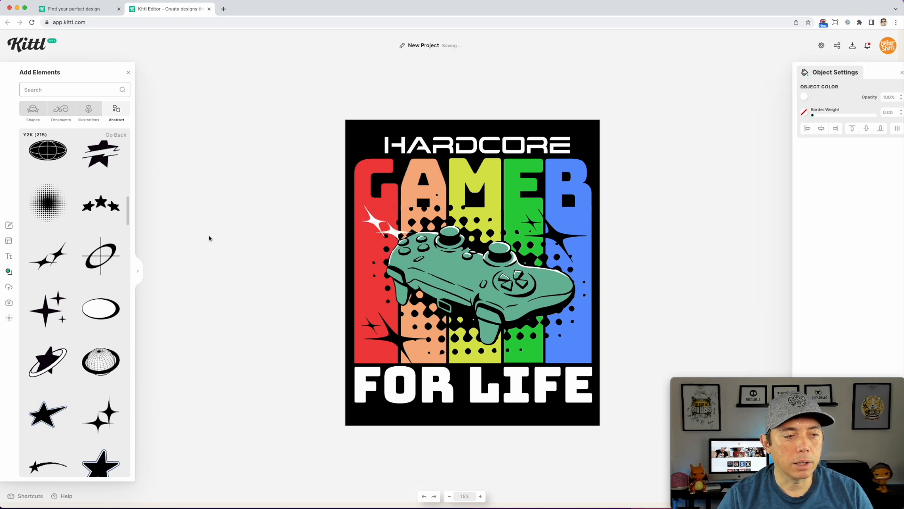
- Add the slanted single four-pointed sparkle from the Y2K elements and flip it horizontally
scroll(78, 312, "down", 5)
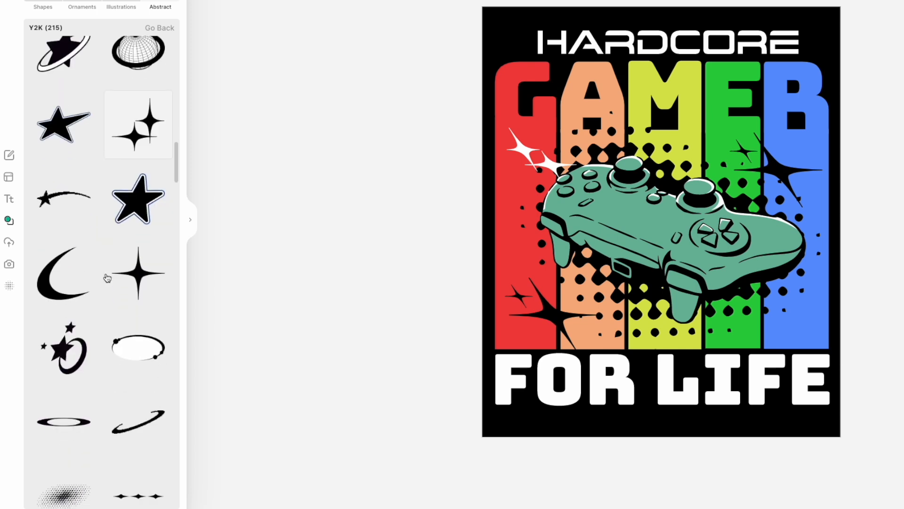
scroll(113, 263, "down", 3)
scroll(66, 177, "down", 8)
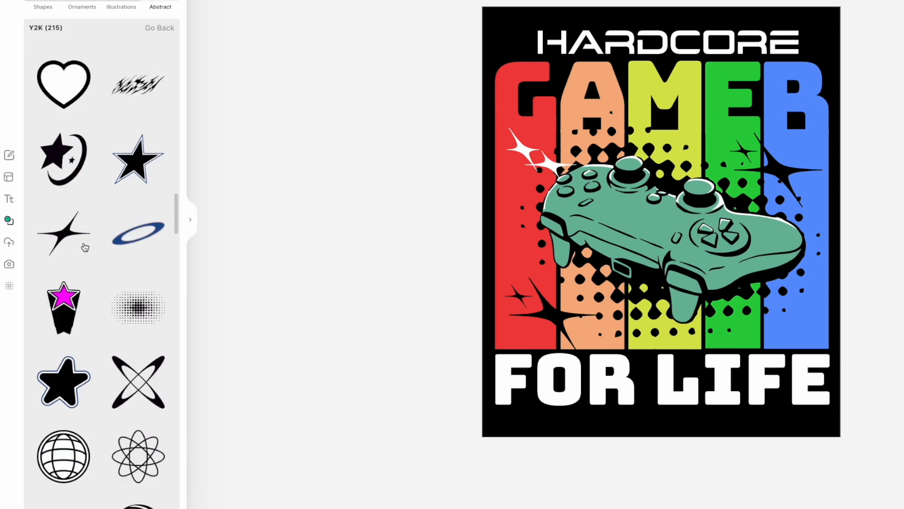
left_click(67, 236)
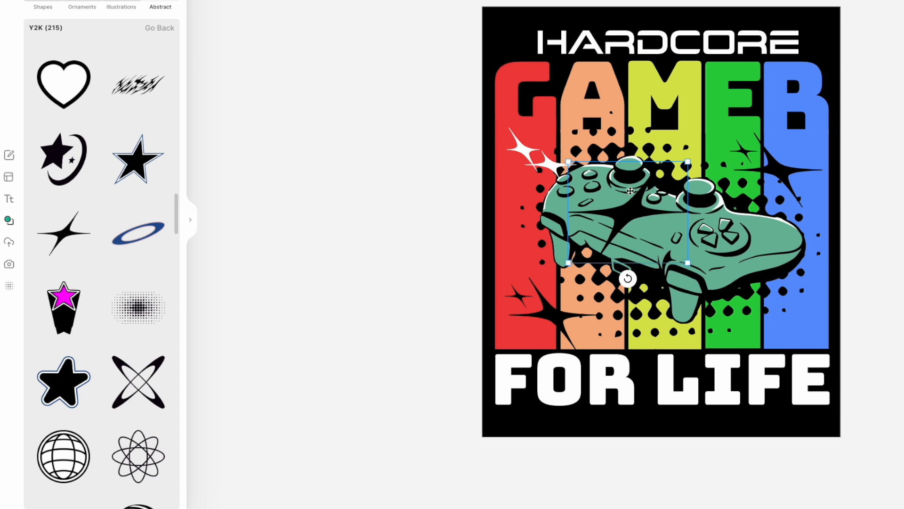
right_click(625, 203)
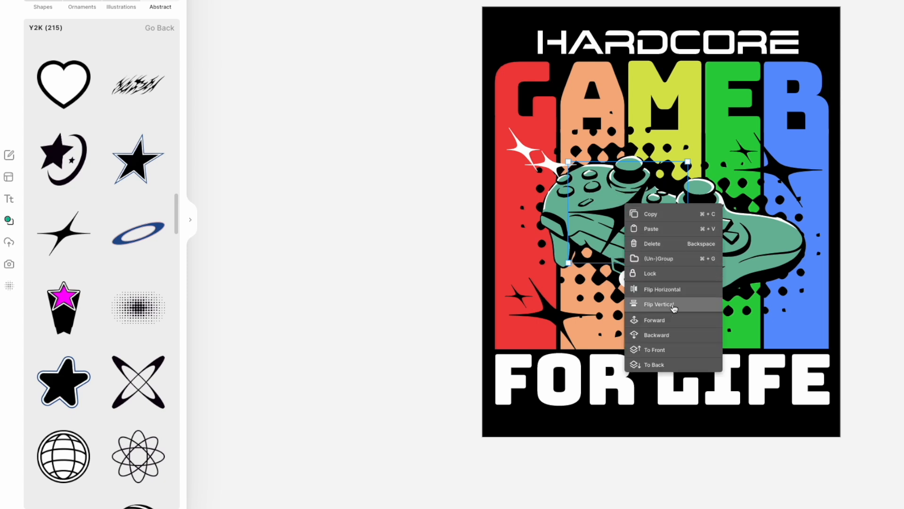
left_click(678, 289)
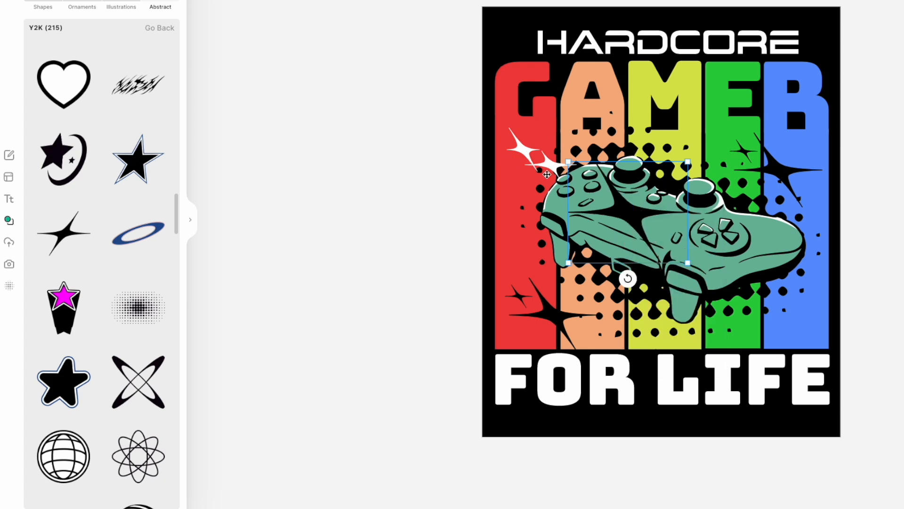
- Shrink the new sparkle, place it near the base of the green and blue columns below the controller, and color it white
left_click_drag(624, 219, 794, 306)
left_click(835, 336)
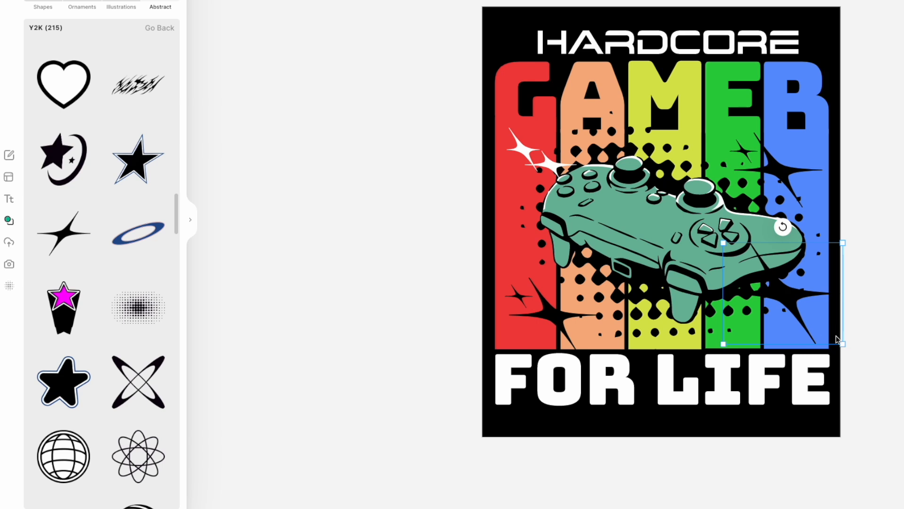
left_click_drag(843, 344, 793, 301)
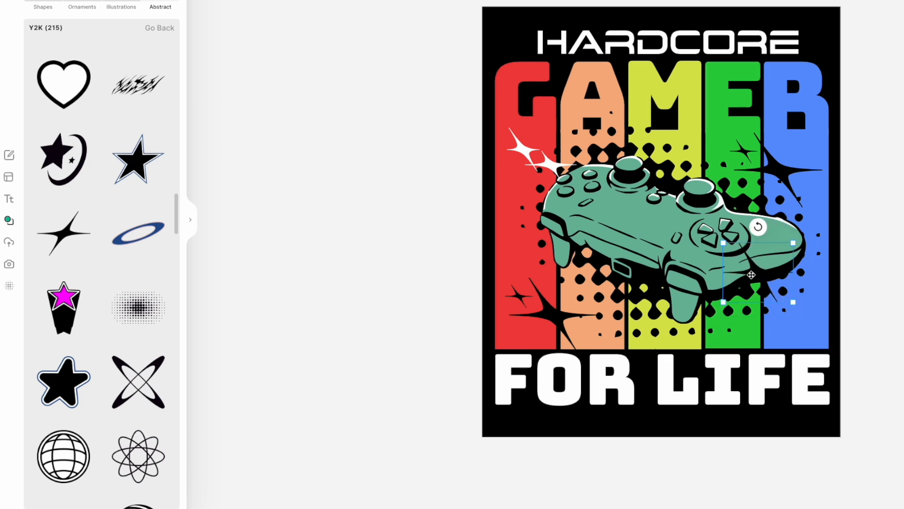
left_click_drag(752, 274, 774, 306)
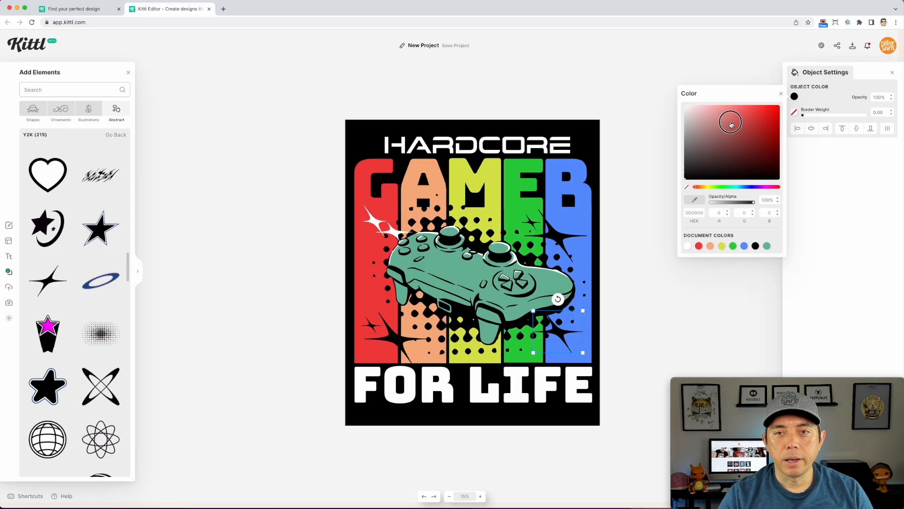
left_click_drag(731, 121, 644, 97)
left_click(607, 135)
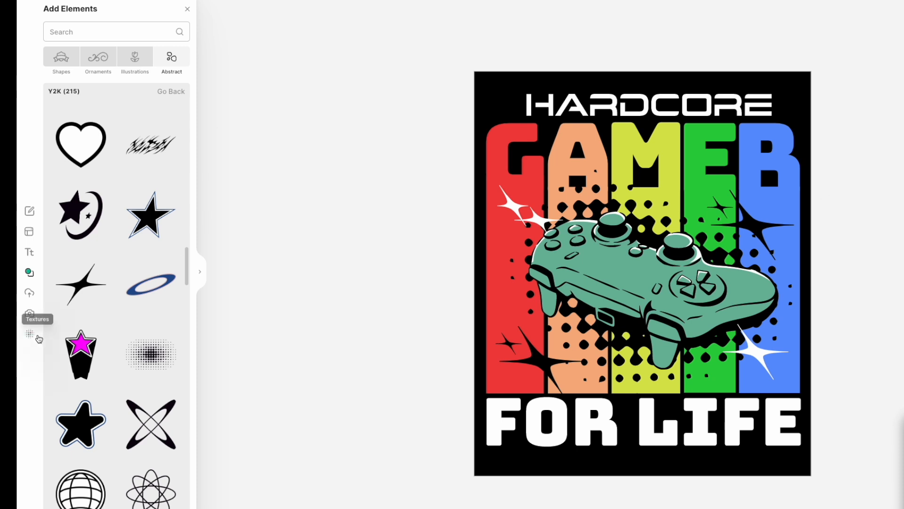
- Apply the first grunge texture to the artboard with Clip Content on and the Alpha Mask blend mode
left_click(30, 336)
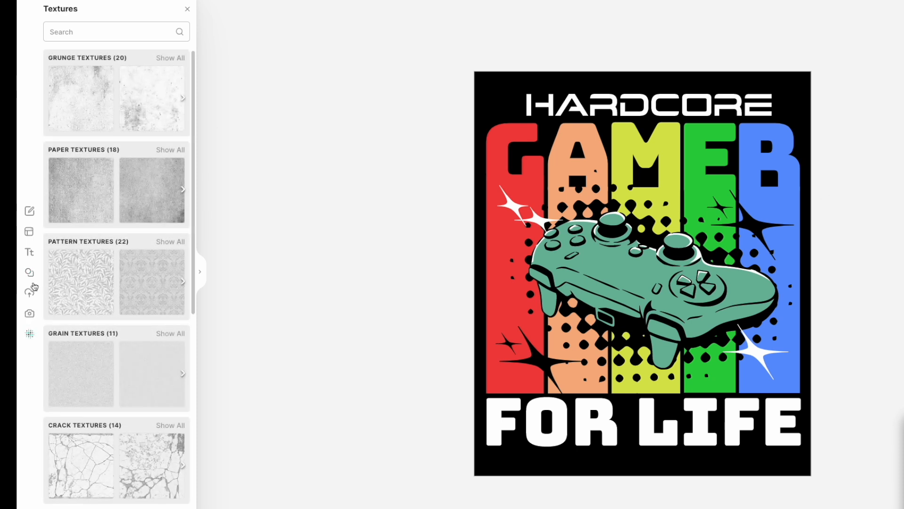
left_click(82, 101)
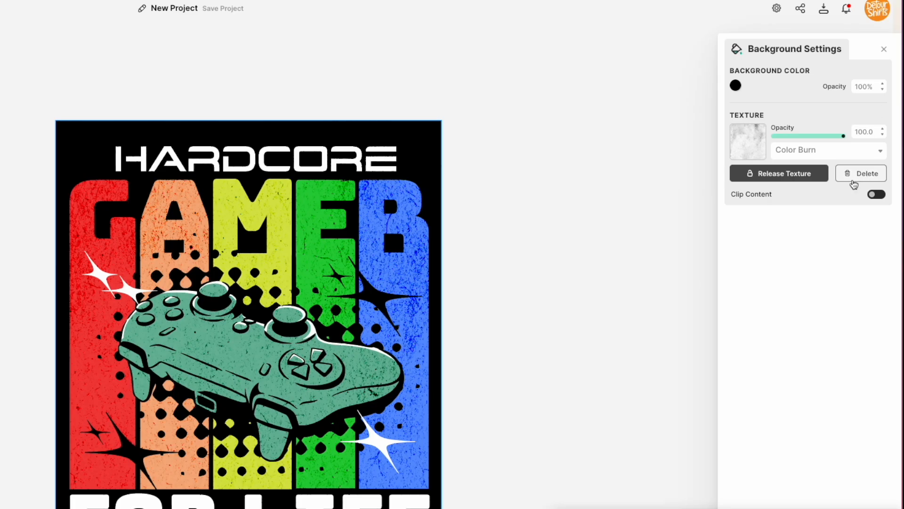
left_click(883, 196)
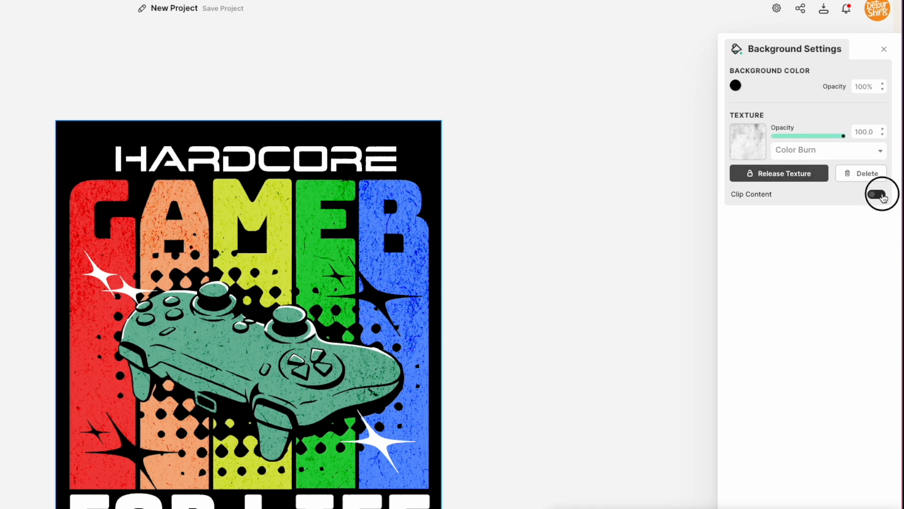
left_click(868, 150)
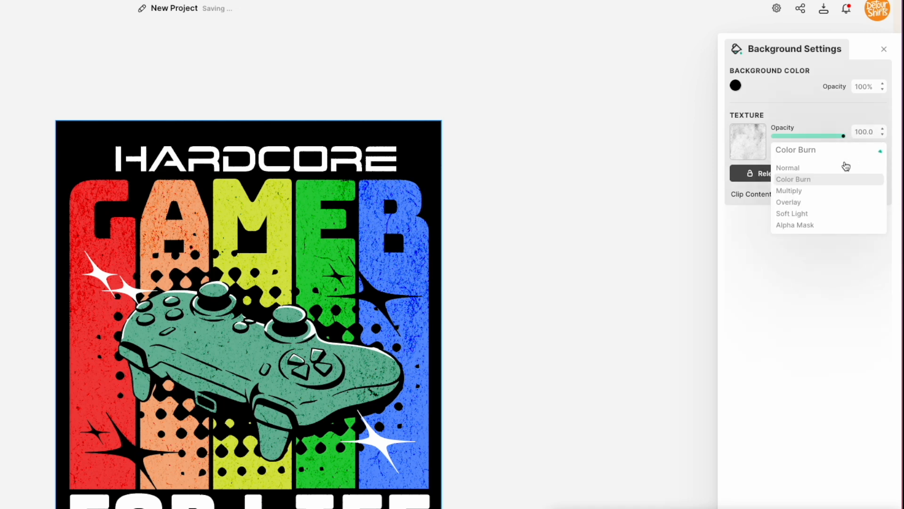
left_click(811, 226)
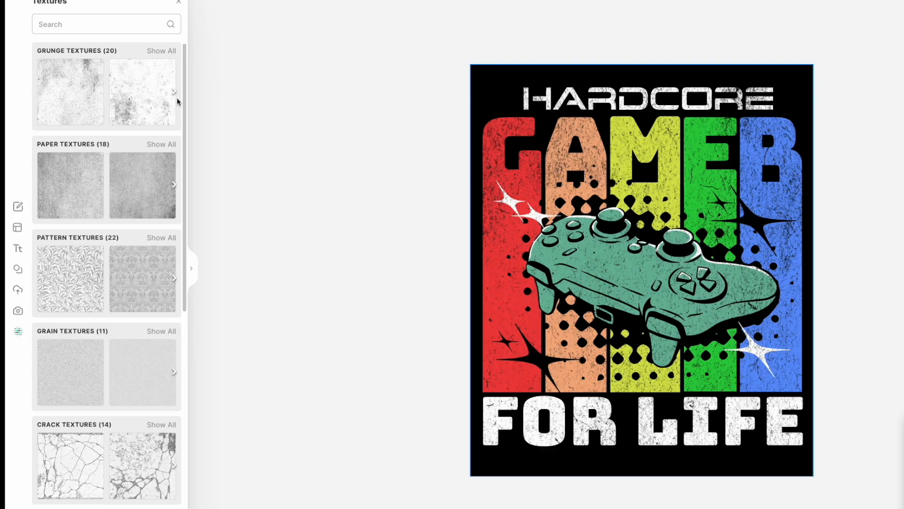
- Try the spotted, scratched and cracked textures from the full grunge collection, and apply the fine speckled one to the design
left_click(167, 53)
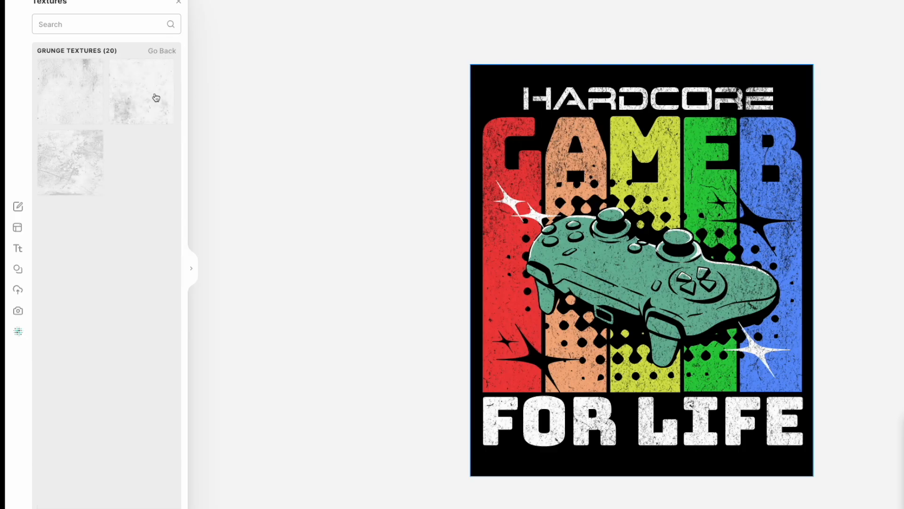
left_click(150, 94)
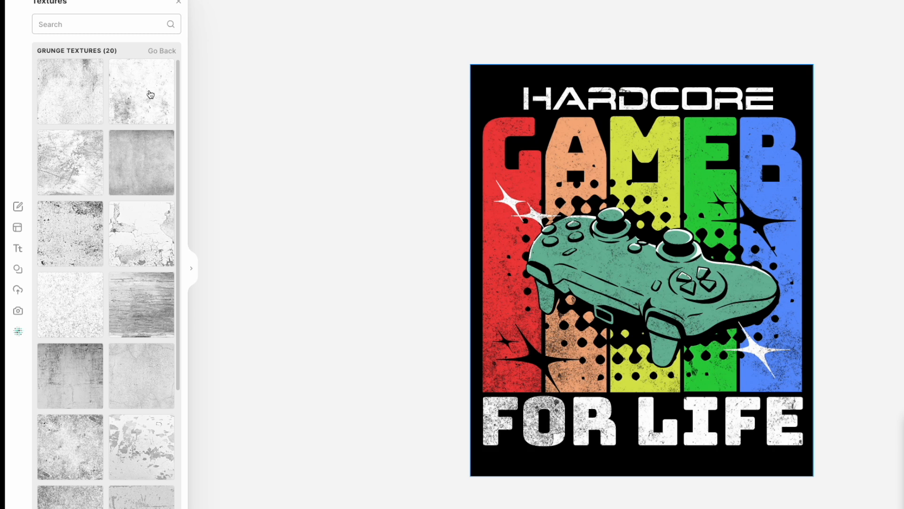
left_click(70, 164)
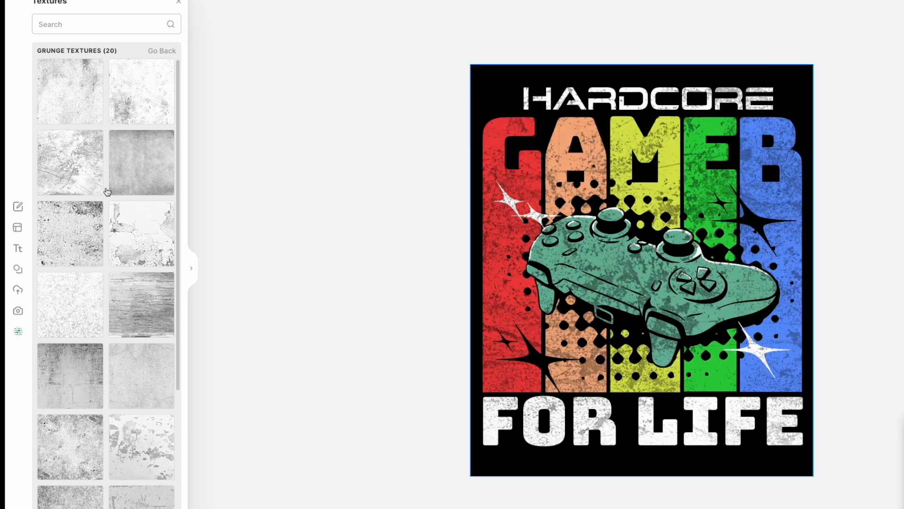
left_click(143, 236)
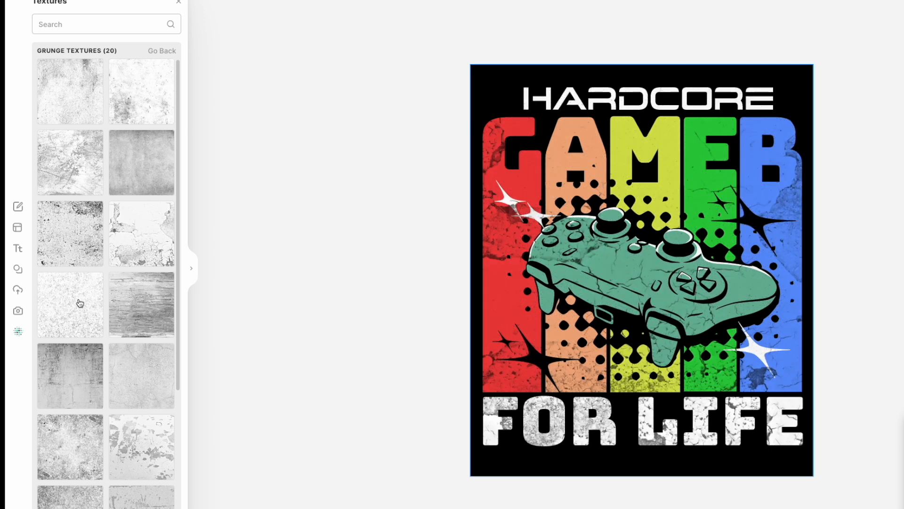
left_click(65, 296)
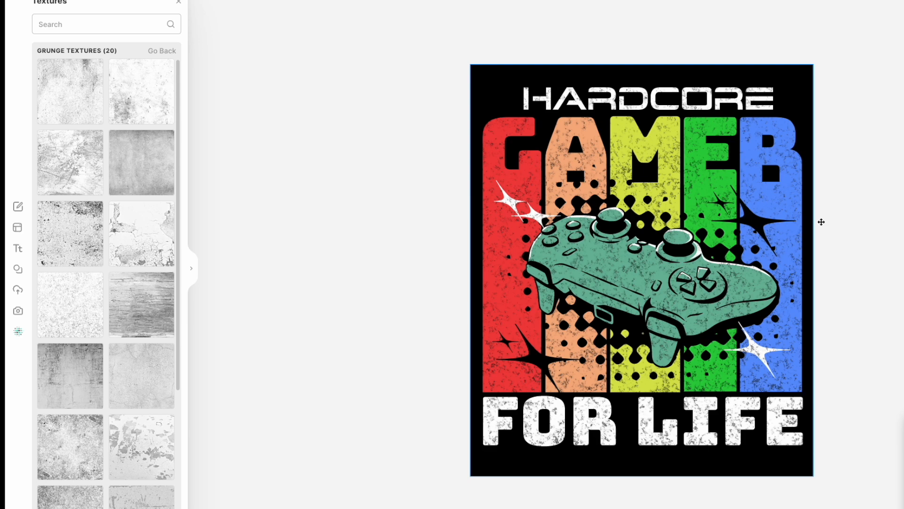